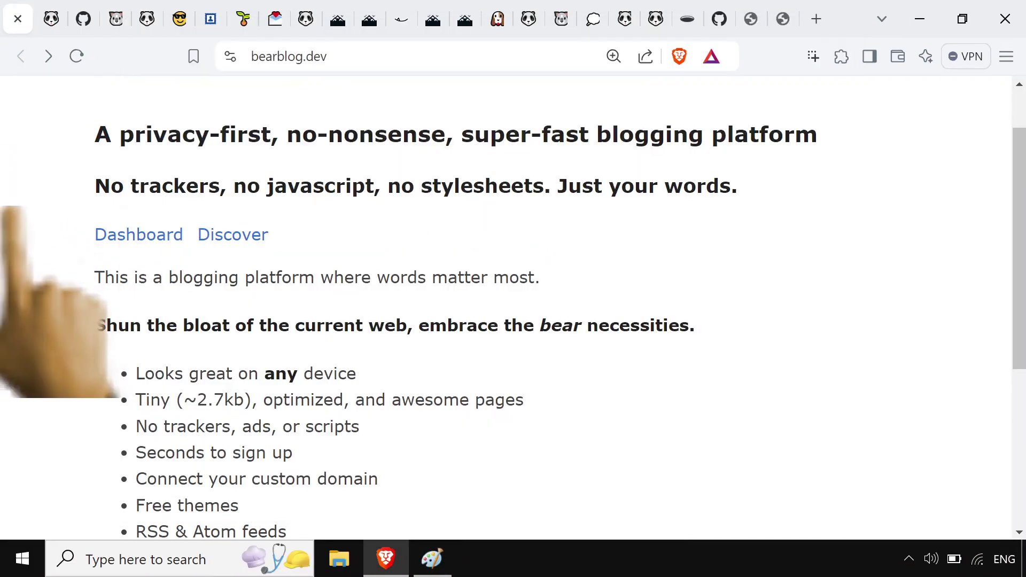
- Switch to the bearblog.dev Discovery feed showing trending posts ranked #1 to #4
{"action": "scroll", "coordinate": [513, 308], "scroll_direction": "up", "scroll_amount": 1}
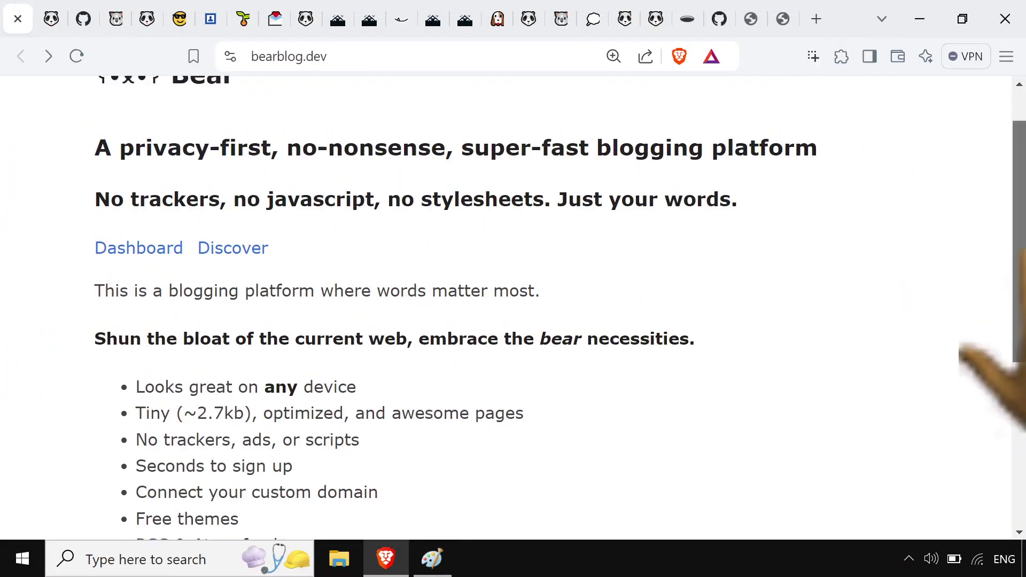
{"action": "scroll", "coordinate": [977, 320], "scroll_direction": "up", "scroll_amount": 2}
{"action": "left_click", "coordinate": [51, 18]}
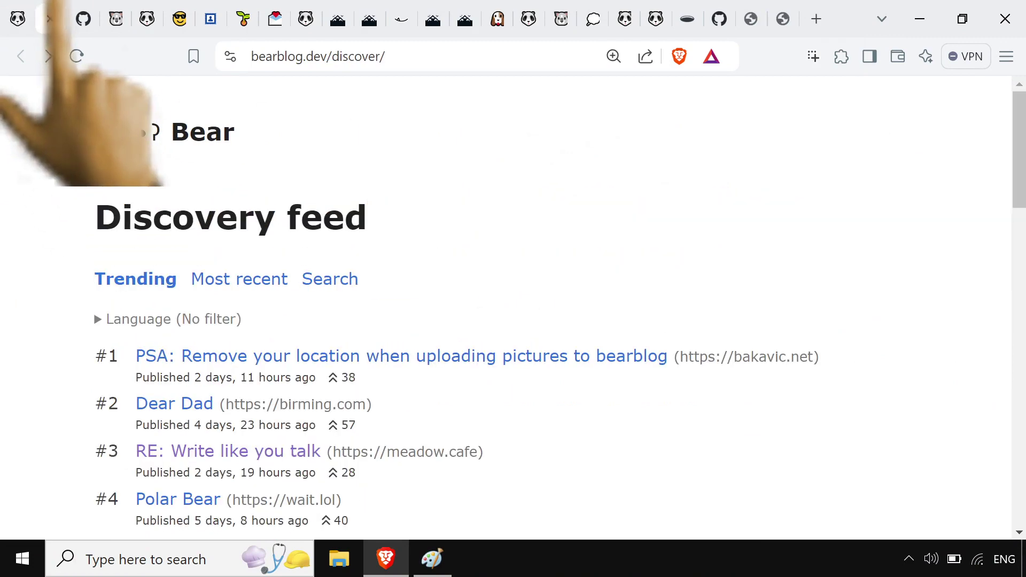
{"action": "left_click", "coordinate": [24, 19]}
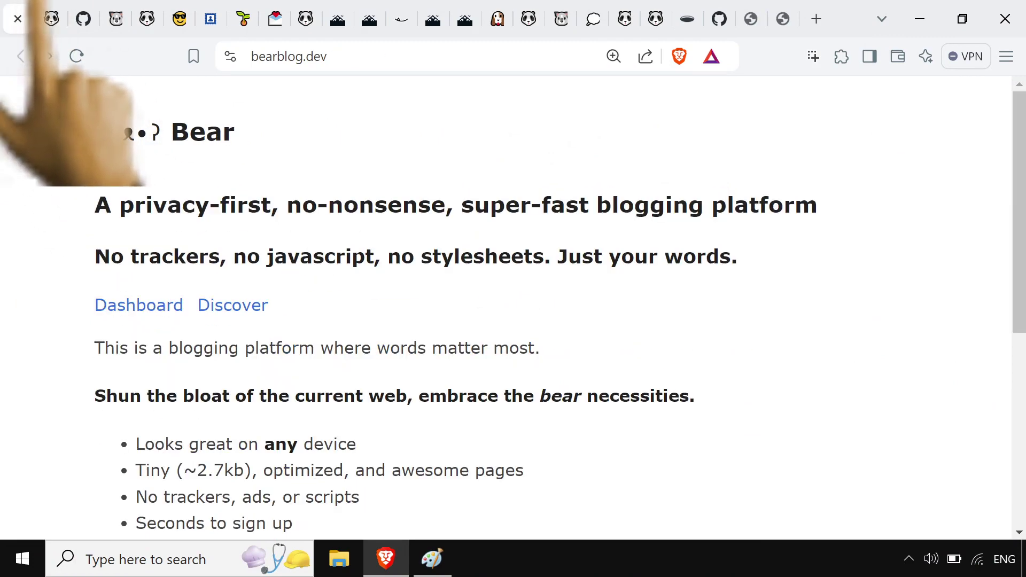
{"action": "left_click", "coordinate": [50, 19]}
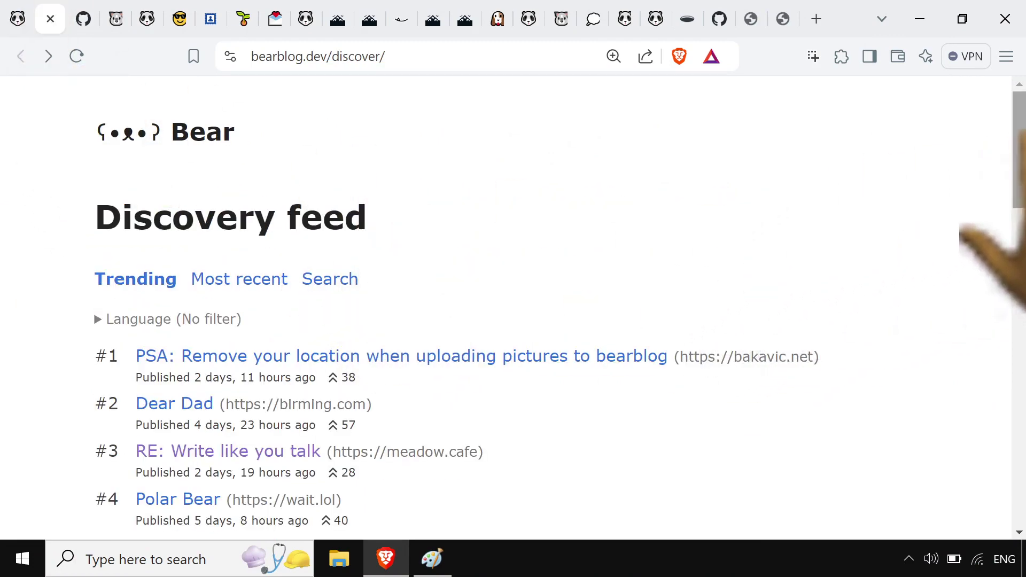
- Scroll the second trending page down to #31, 'on japanese stationery and overconsumption'
{"action": "left_click_drag", "start_coordinate": [1018, 139], "coordinate": [1019, 364]}
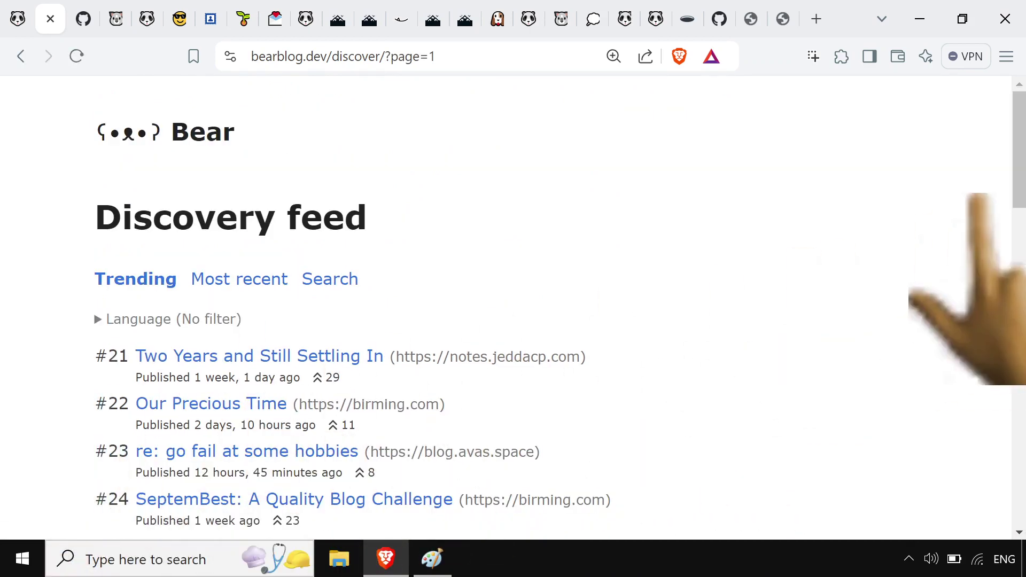
{"action": "scroll", "coordinate": [989, 300], "scroll_direction": "down", "scroll_amount": 6}
{"action": "scroll", "coordinate": [988, 331], "scroll_direction": "down", "scroll_amount": 4}
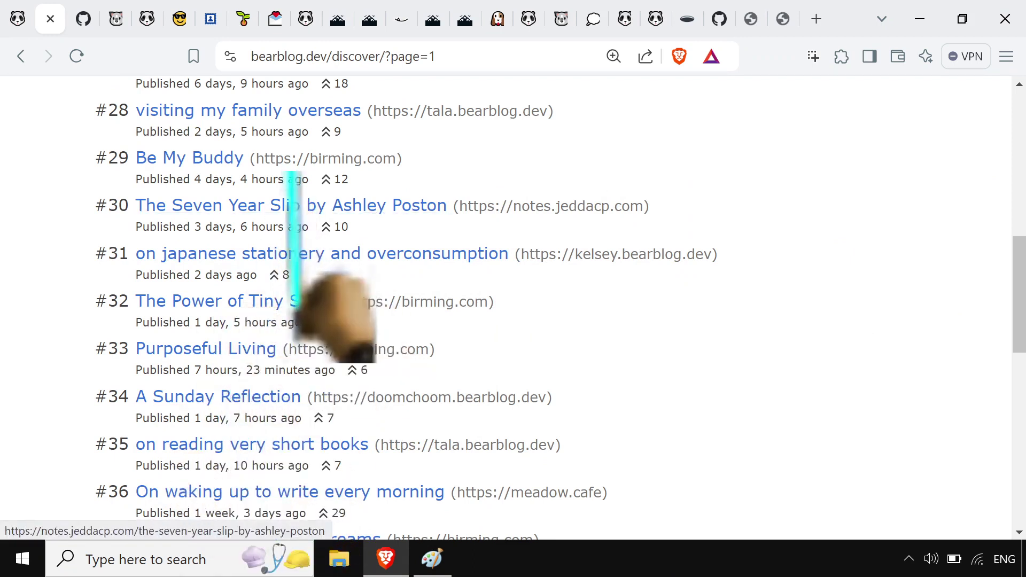
{"action": "left_click", "coordinate": [287, 247]}
{"action": "middle_click", "coordinate": [337, 357]}
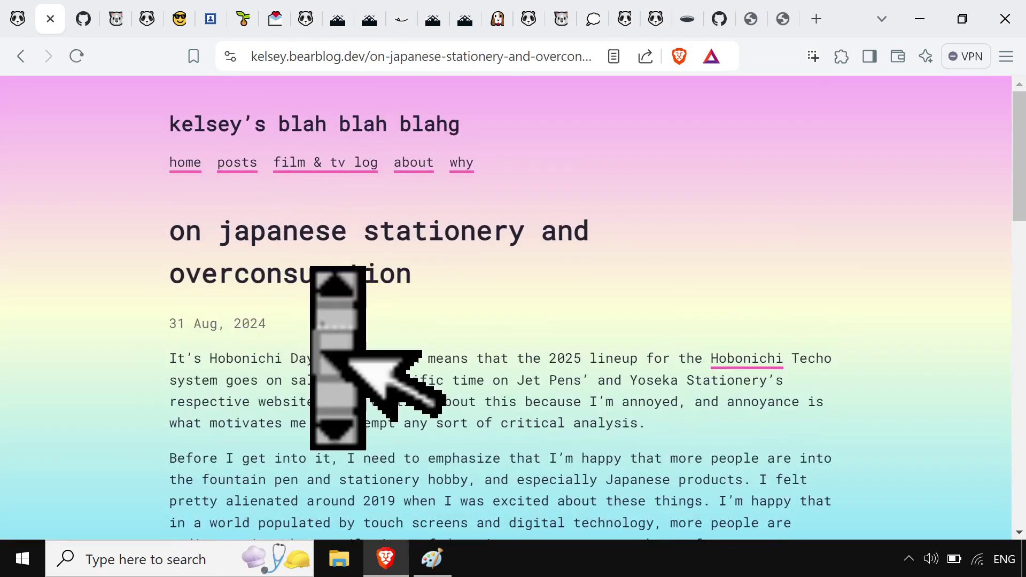
{"action": "scroll", "coordinate": [337, 357], "scroll_direction": "down", "scroll_amount": 15}
{"action": "middle_click", "coordinate": [322, 354]}
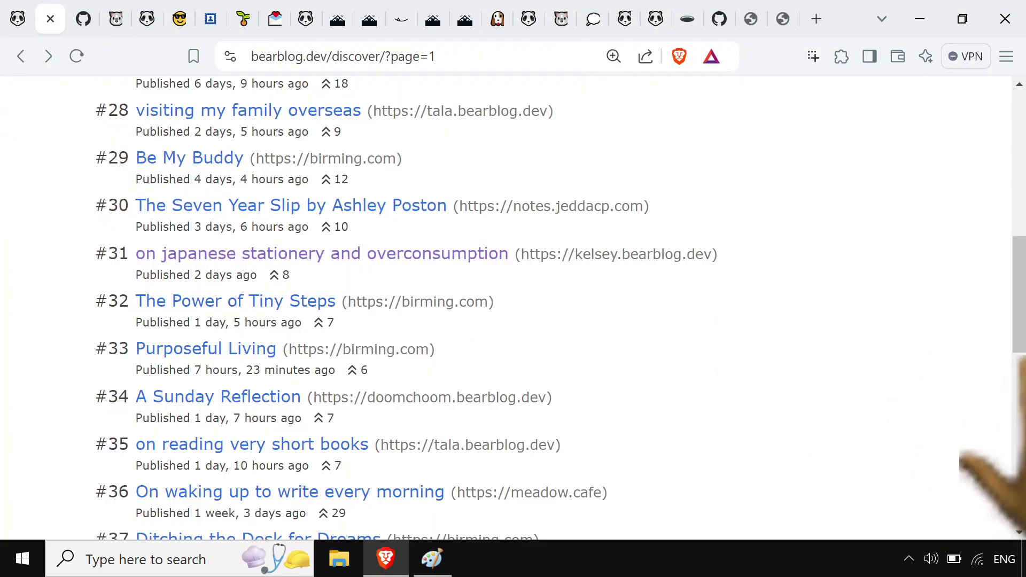
- Scroll through the trending list and its ranking-algorithm box, returning to the top
{"action": "scroll", "coordinate": [534, 310], "scroll_direction": "down", "scroll_amount": 5}
{"action": "scroll", "coordinate": [534, 310], "scroll_direction": "down", "scroll_amount": 1}
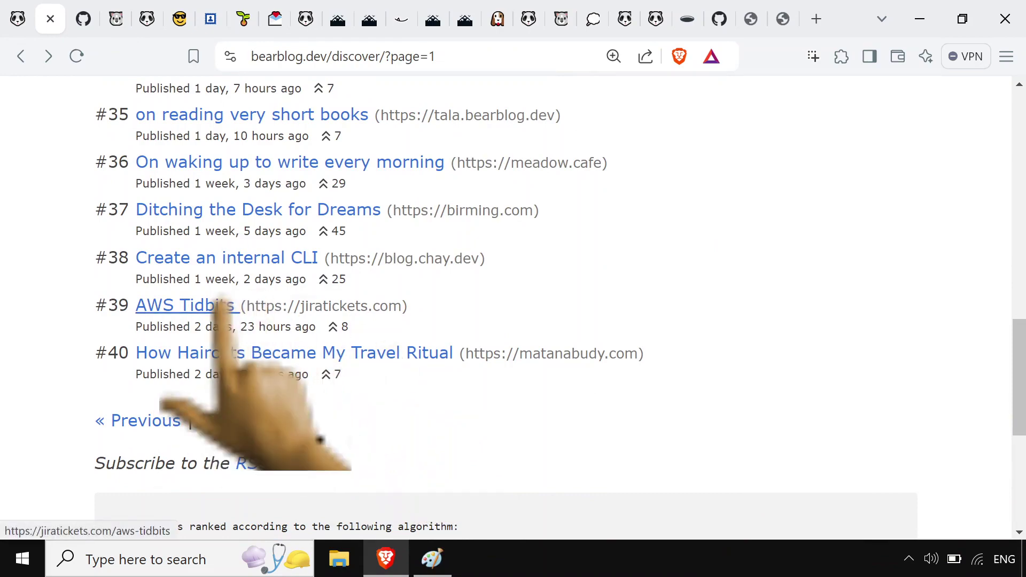
{"action": "scroll", "coordinate": [994, 406], "scroll_direction": "up", "scroll_amount": 2}
{"action": "scroll", "coordinate": [994, 406], "scroll_direction": "up", "scroll_amount": 20}
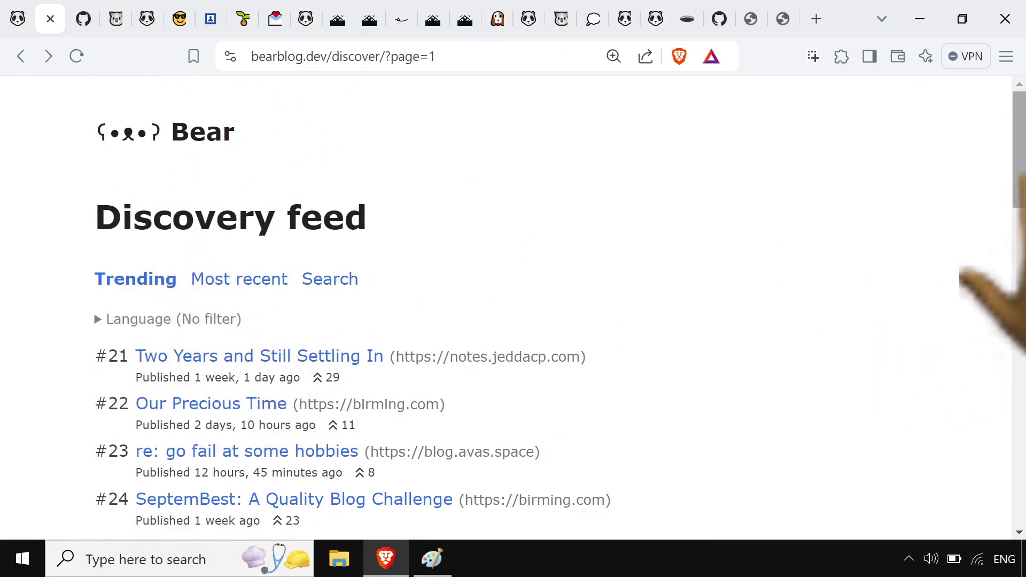
{"action": "scroll", "coordinate": [1004, 299], "scroll_direction": "down", "scroll_amount": 8}
{"action": "scroll", "coordinate": [1015, 299], "scroll_direction": "down", "scroll_amount": 10}
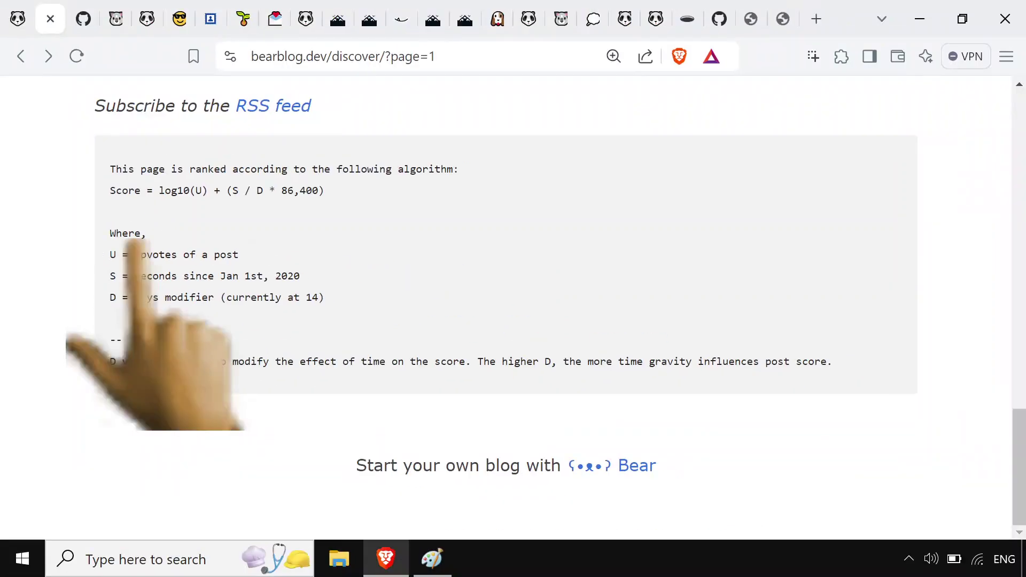
{"action": "scroll", "coordinate": [513, 307], "scroll_direction": "up", "scroll_amount": 15}
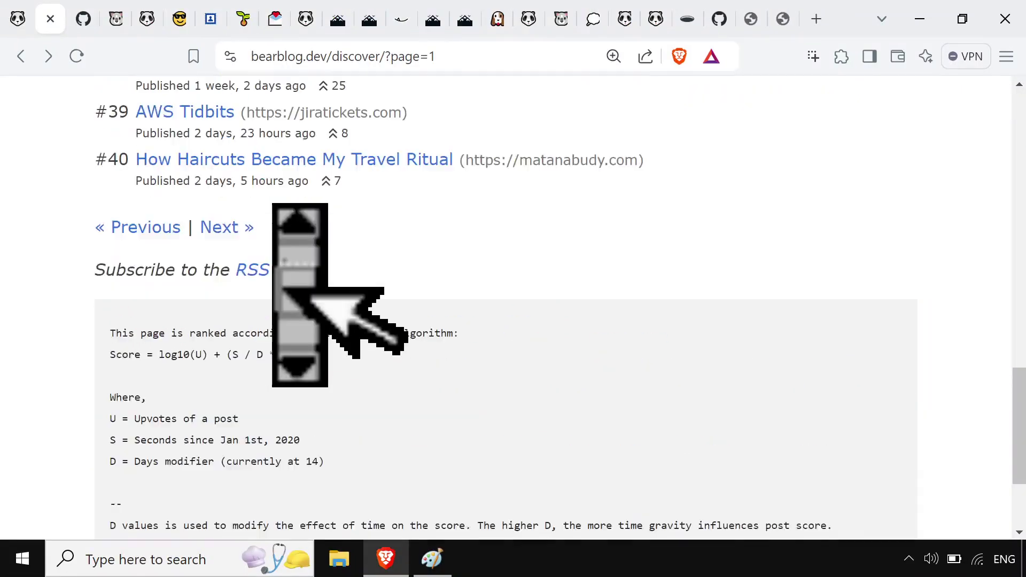
{"action": "scroll", "coordinate": [512, 307], "scroll_direction": "up", "scroll_amount": 4}
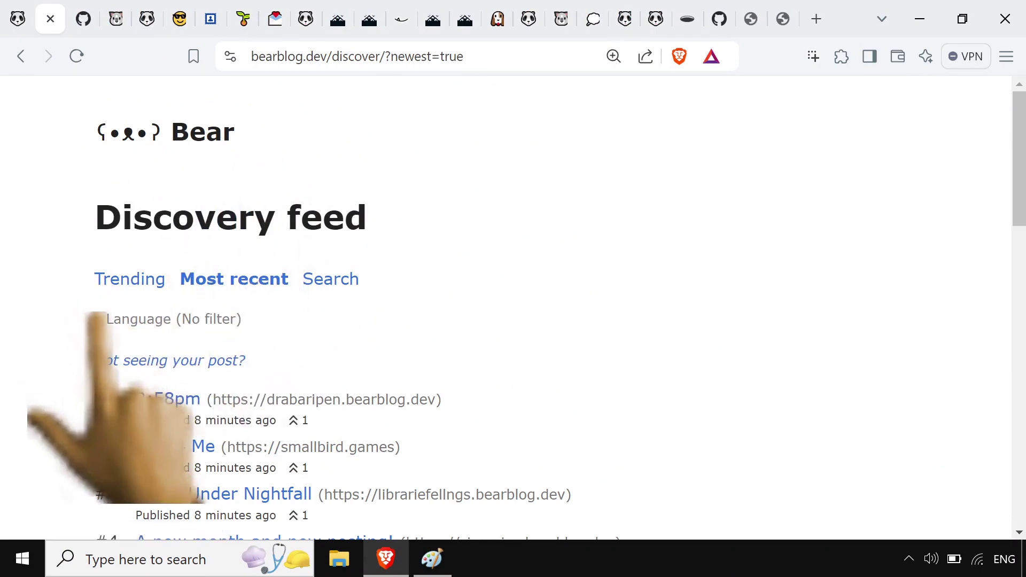
- Expand the Language (No filter) choices and scroll Most recent down to #20, 'Issue #8 - Jostle'
{"action": "left_click", "coordinate": [99, 318]}
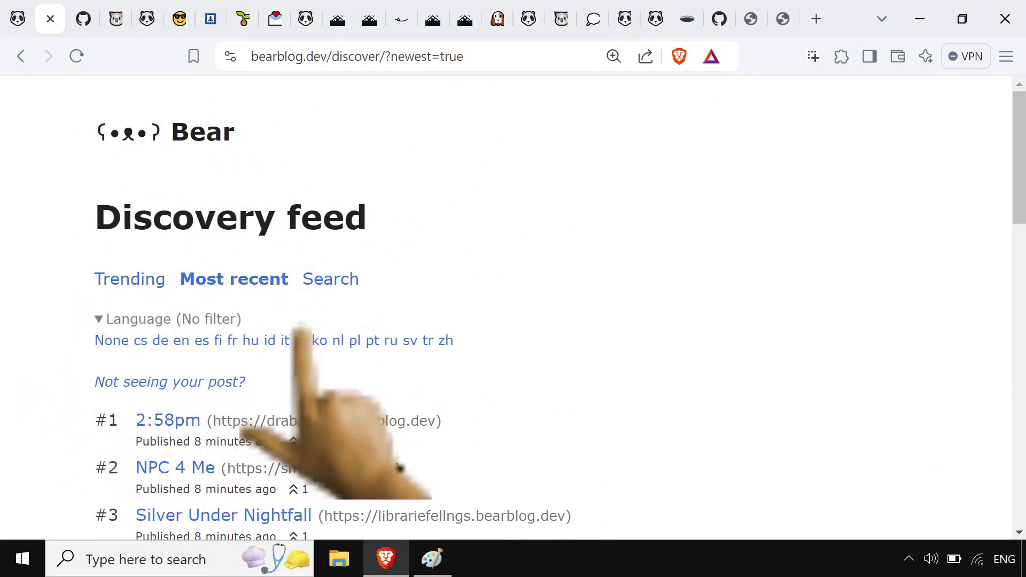
{"action": "scroll", "coordinate": [638, 414], "scroll_direction": "down", "scroll_amount": 5}
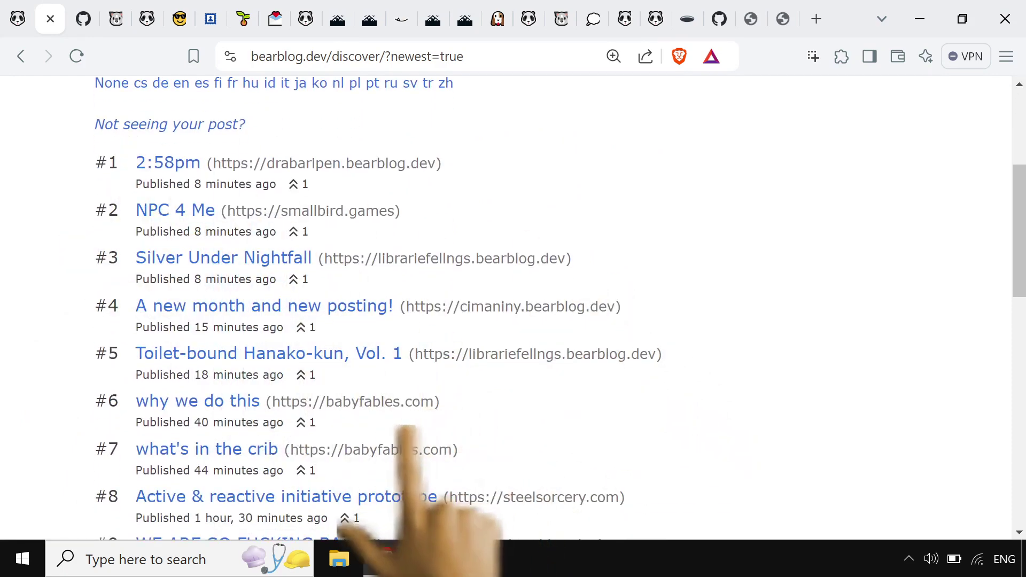
{"action": "scroll", "coordinate": [737, 324], "scroll_direction": "down", "scroll_amount": 14}
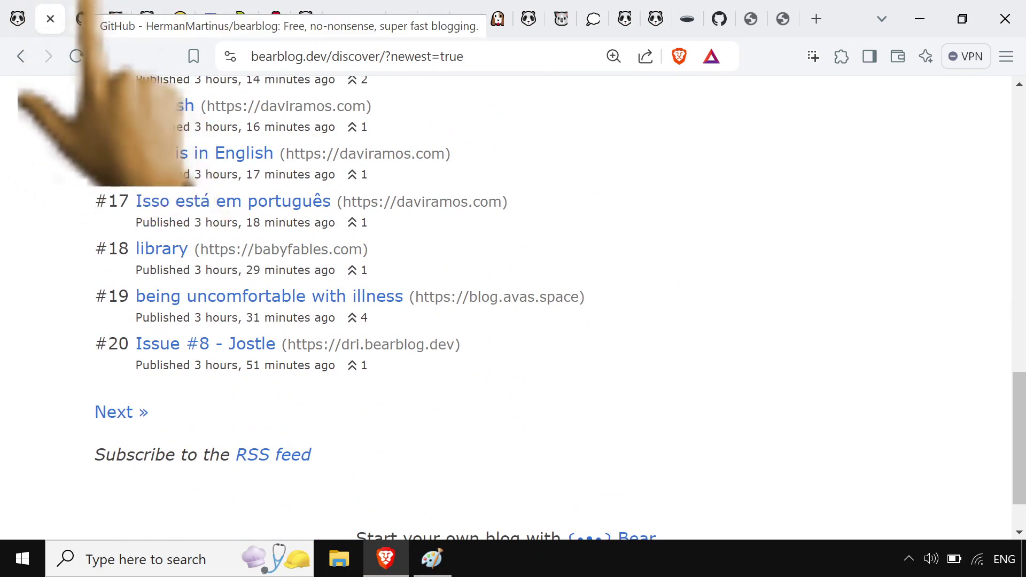
- Switch to the HermanMartinus/bearblog GitHub tab and scroll through its README on self-hosting and docs
{"action": "left_click", "coordinate": [83, 18]}
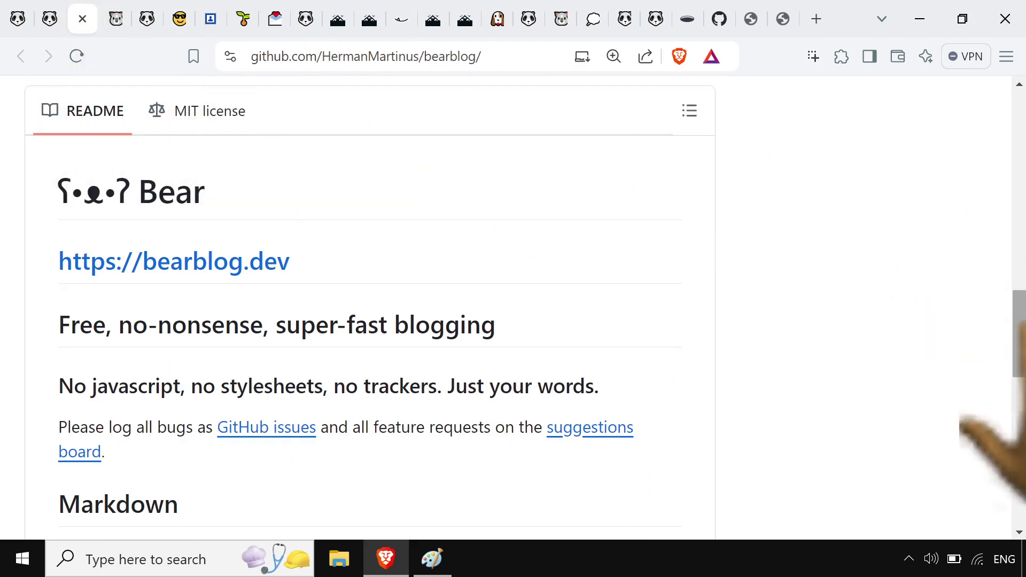
{"action": "scroll", "coordinate": [962, 422], "scroll_direction": "up", "scroll_amount": 1}
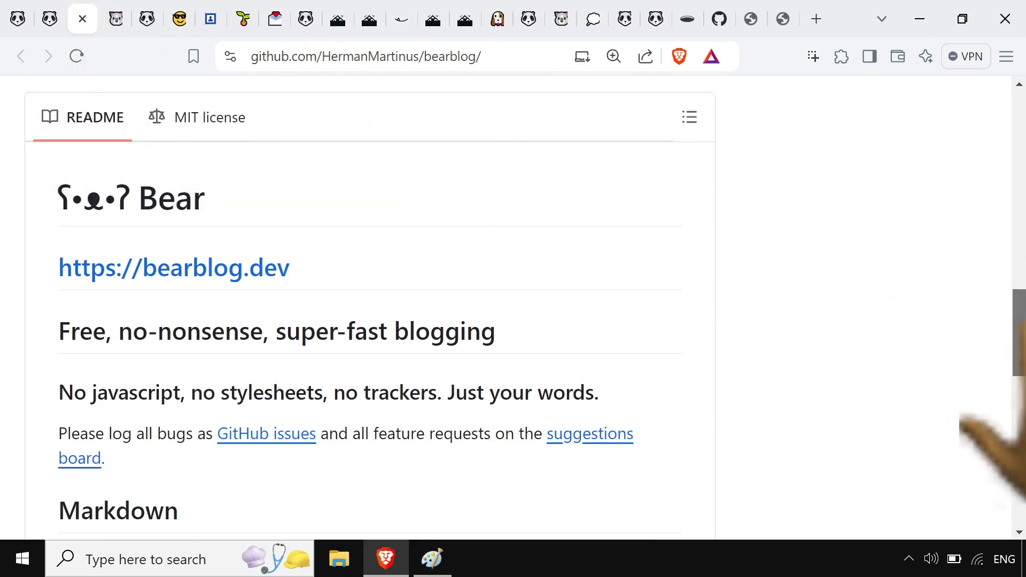
{"action": "scroll", "coordinate": [960, 419], "scroll_direction": "up", "scroll_amount": 2}
{"action": "scroll", "coordinate": [960, 438], "scroll_direction": "down", "scroll_amount": 5}
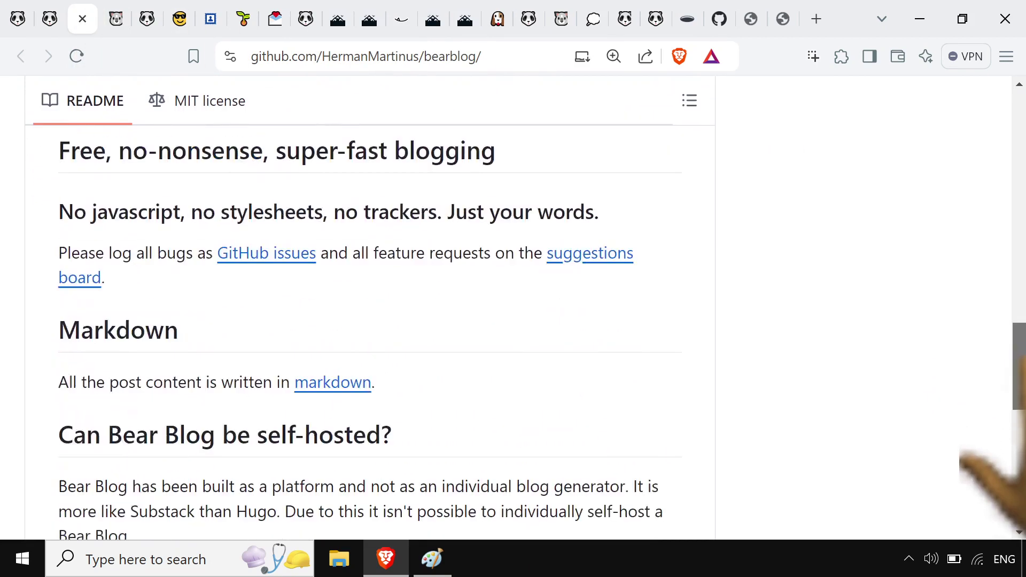
{"action": "scroll", "coordinate": [961, 462], "scroll_direction": "down", "scroll_amount": 7}
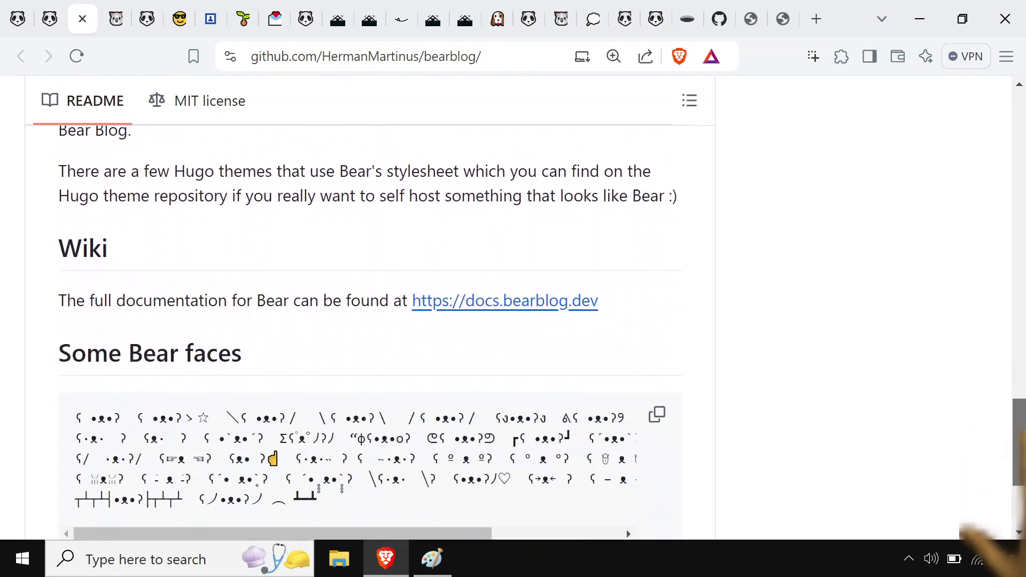
{"action": "scroll", "coordinate": [368, 331], "scroll_direction": "up", "scroll_amount": 6}
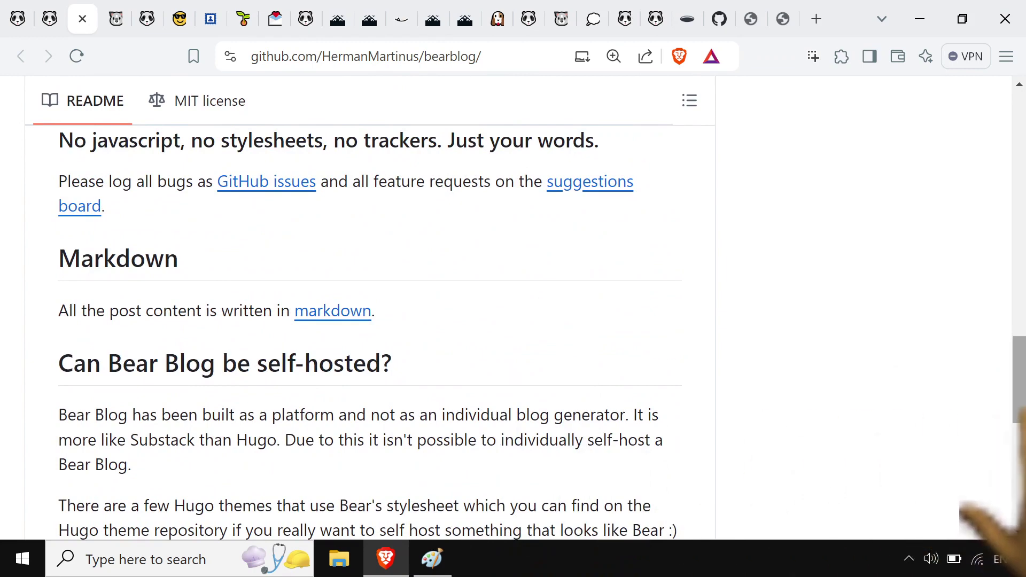
{"action": "scroll", "coordinate": [369, 331], "scroll_direction": "down", "scroll_amount": 2}
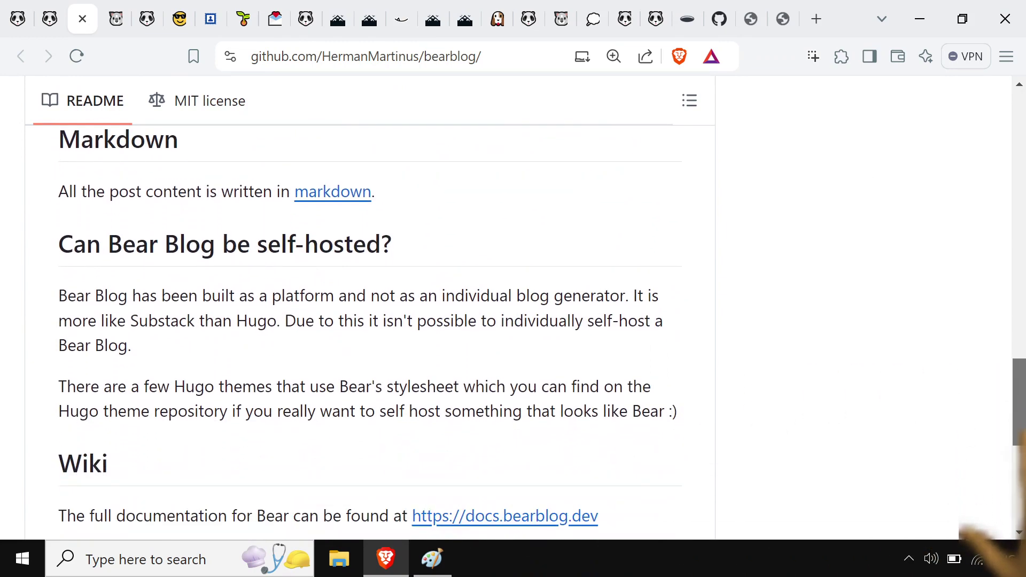
{"action": "scroll", "coordinate": [369, 331], "scroll_direction": "down", "scroll_amount": 2}
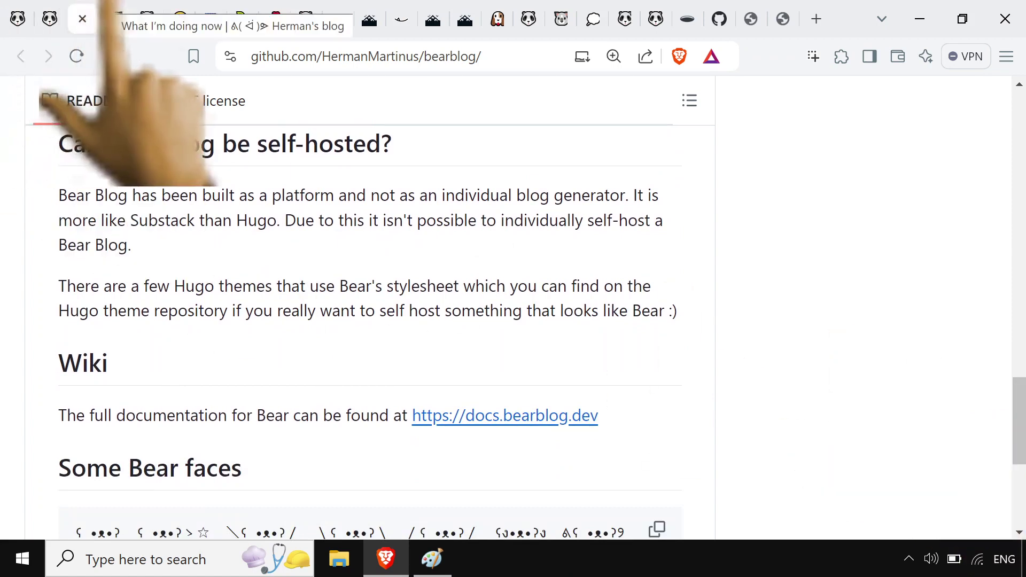
- Show Herman's Now page, glance at his blog post list, and return to 'What I'm doing right now'
{"action": "key", "text": "ctrl+Tab"}
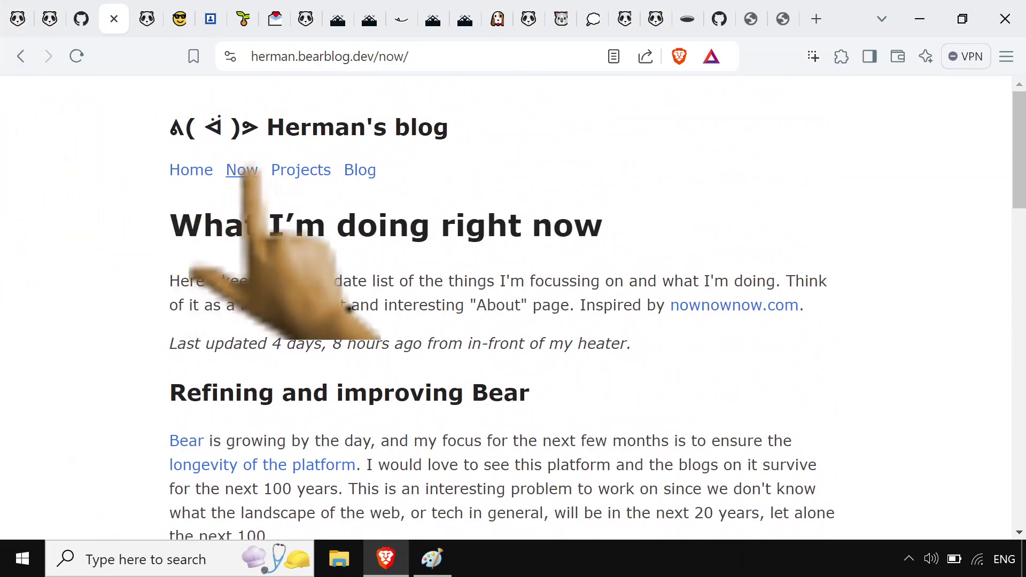
{"action": "left_click", "coordinate": [357, 171]}
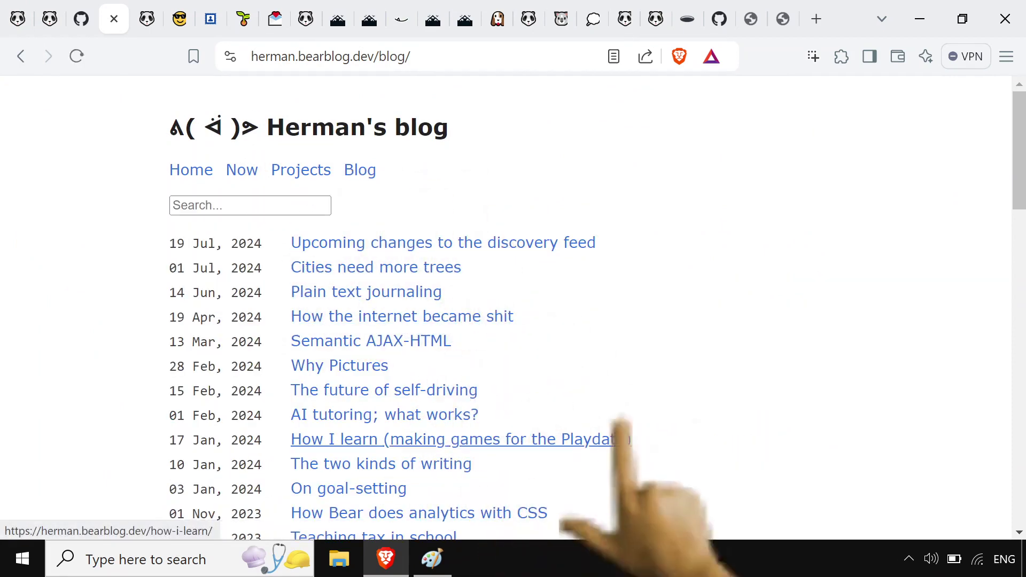
{"action": "scroll", "coordinate": [732, 436], "scroll_direction": "down", "scroll_amount": 1}
{"action": "scroll", "coordinate": [755, 441], "scroll_direction": "down", "scroll_amount": 7}
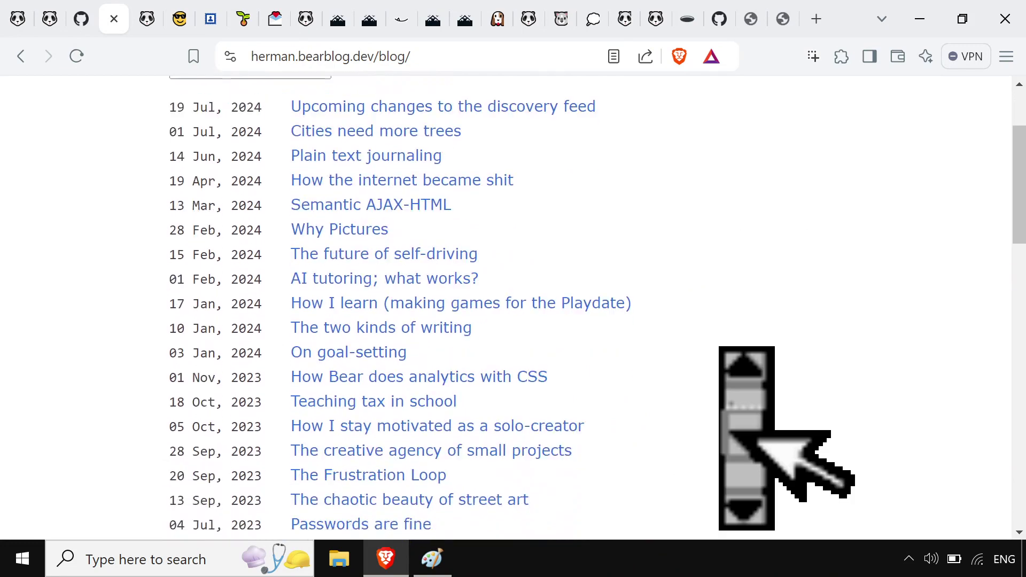
{"action": "left_click", "coordinate": [22, 56]}
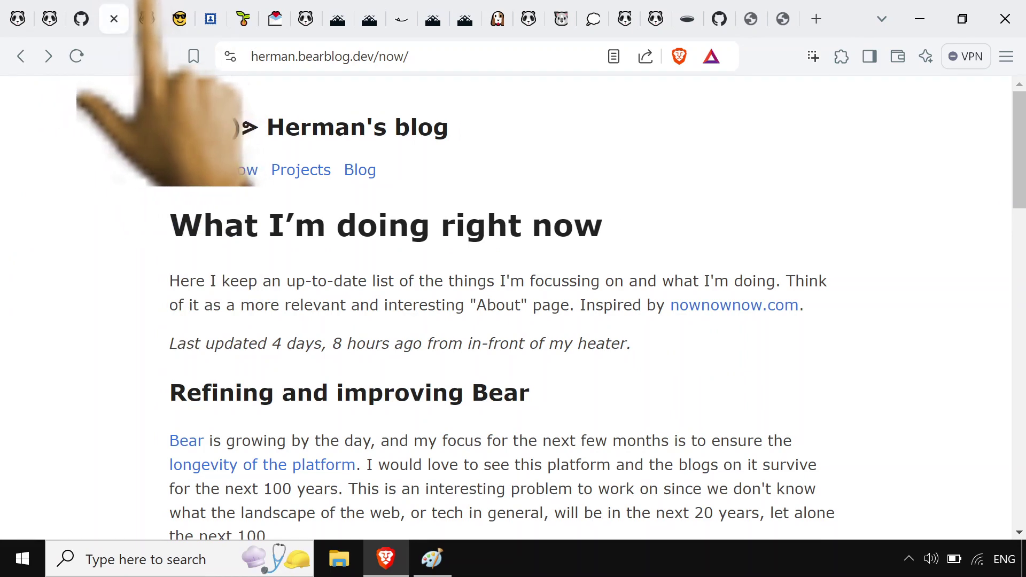
- Switch to the Dashboard and scroll through the ASCII art in the Home page editor
{"action": "left_click", "coordinate": [145, 19]}
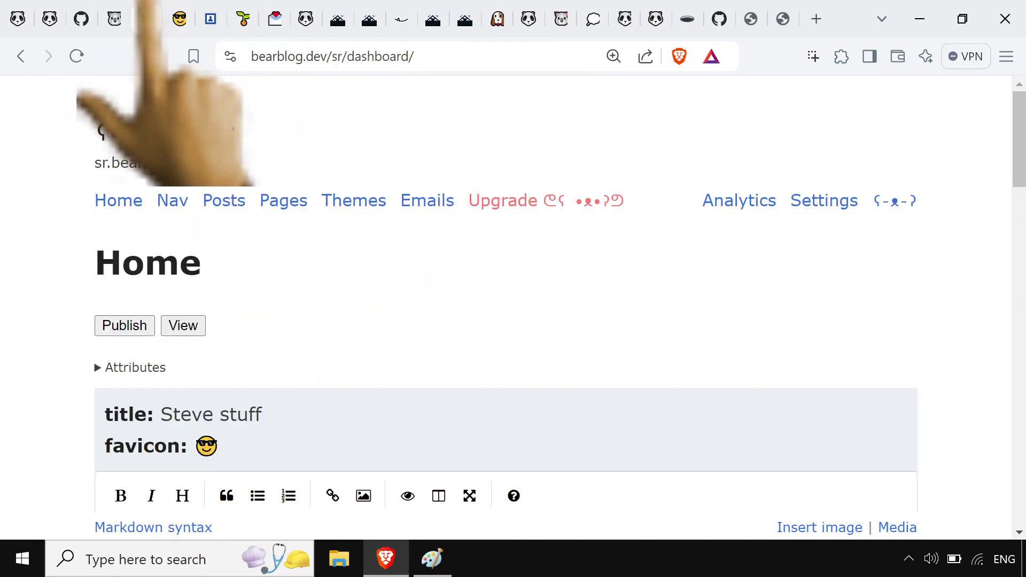
{"action": "scroll", "coordinate": [965, 251], "scroll_direction": "down", "scroll_amount": 7}
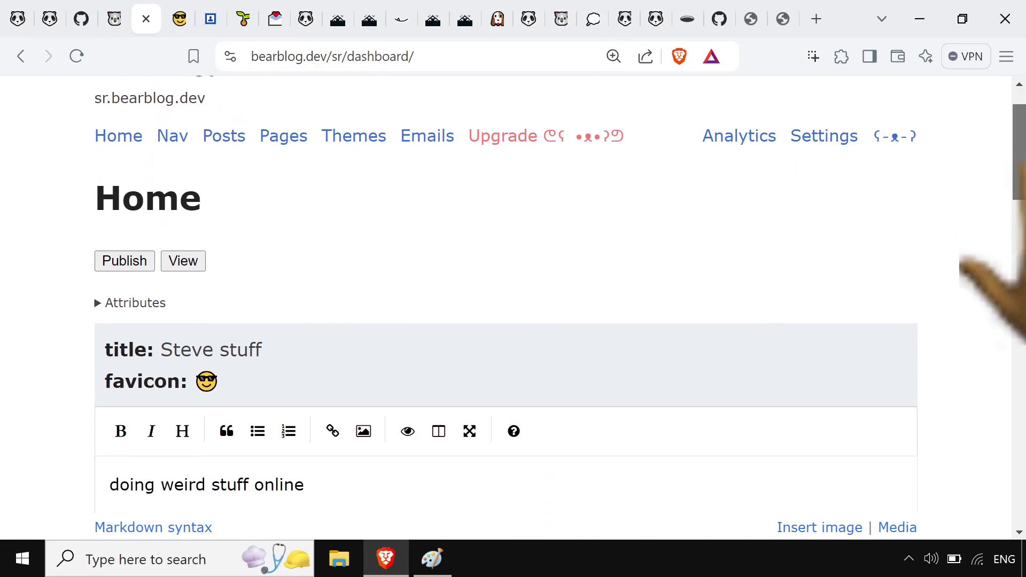
{"action": "scroll", "coordinate": [962, 342], "scroll_direction": "down", "scroll_amount": 4}
{"action": "scroll", "coordinate": [989, 374], "scroll_direction": "down", "scroll_amount": 10}
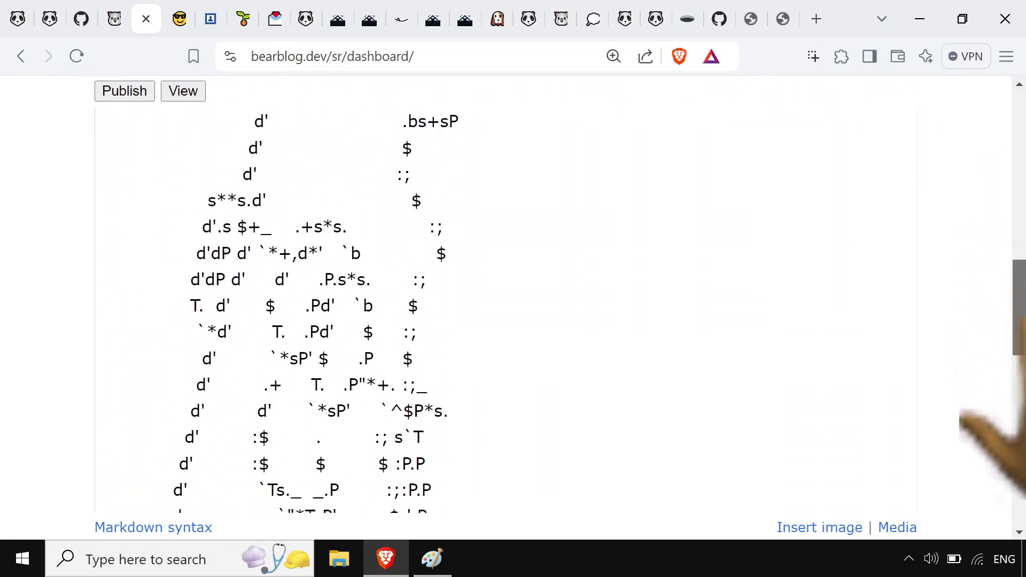
{"action": "scroll", "coordinate": [560, 340], "scroll_direction": "down", "scroll_amount": 1}
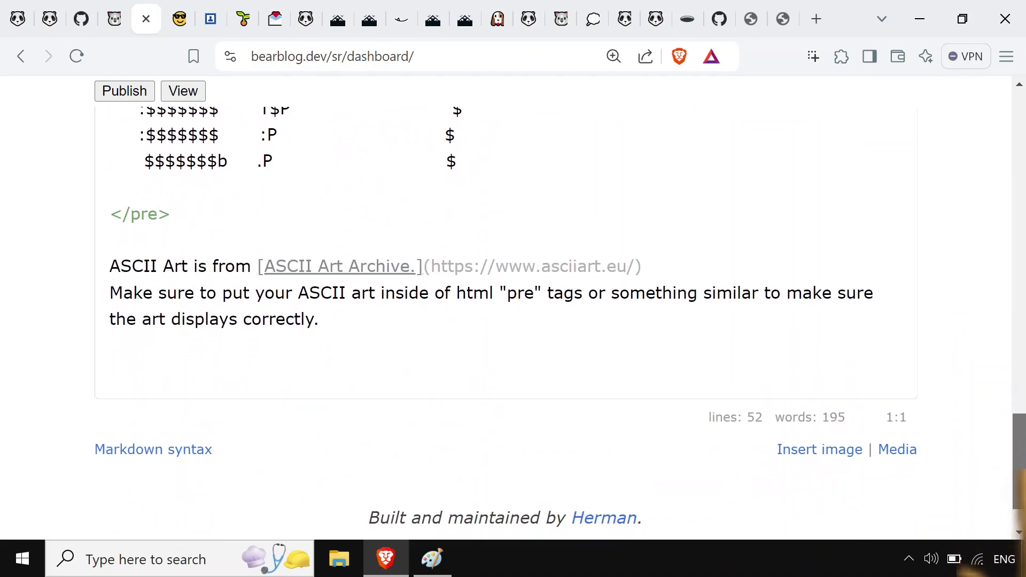
{"action": "scroll", "coordinate": [542, 342], "scroll_direction": "down", "scroll_amount": 1}
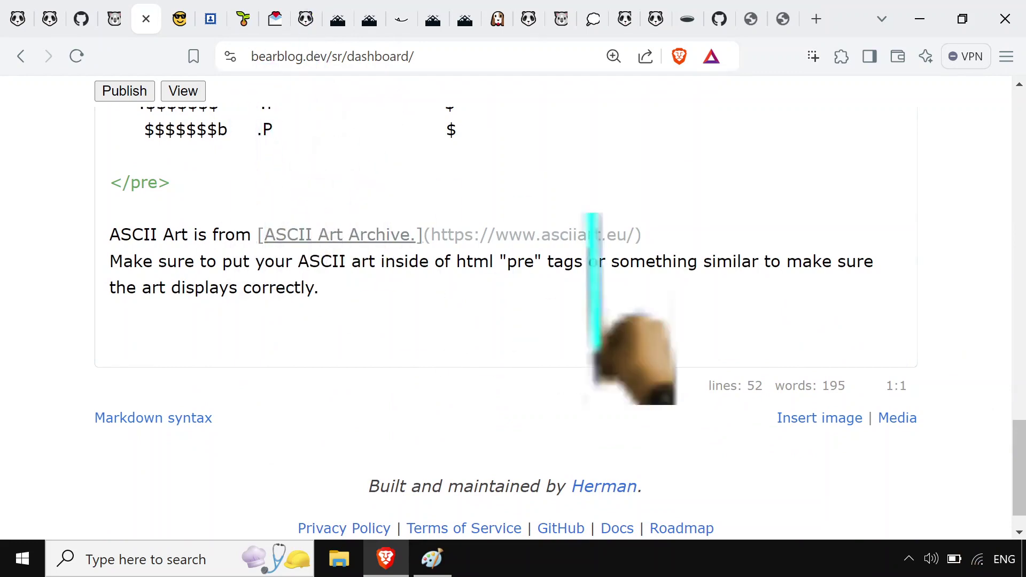
{"action": "scroll", "coordinate": [972, 529], "scroll_direction": "up", "scroll_amount": 15}
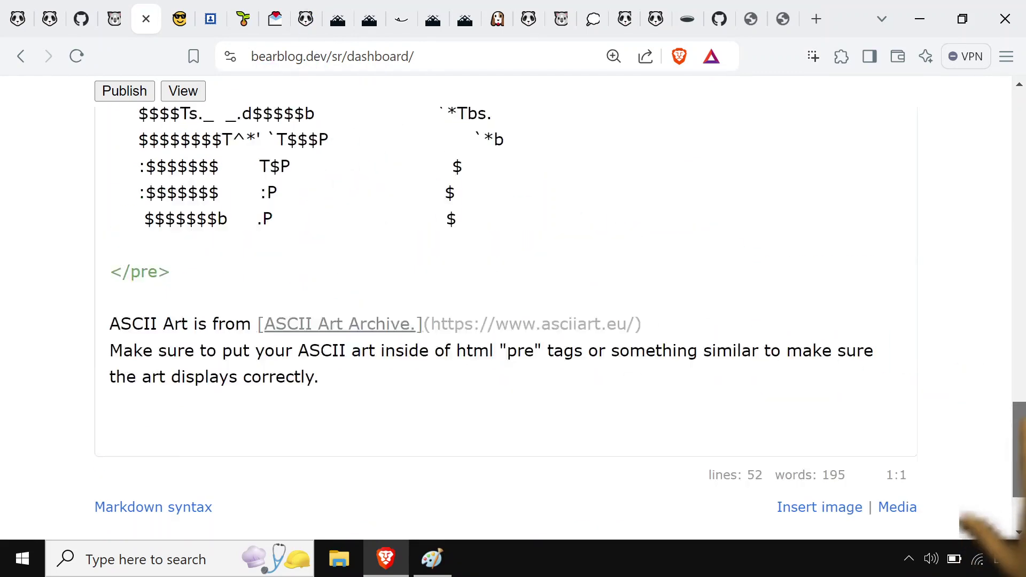
{"action": "scroll", "coordinate": [997, 163], "scroll_direction": "down", "scroll_amount": 4}
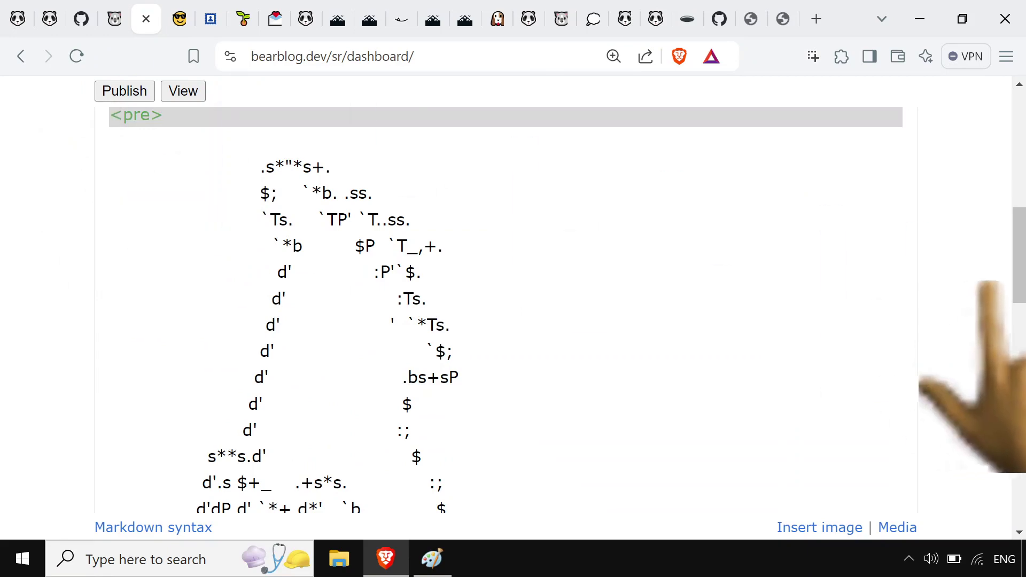
{"action": "left_click_drag", "start_coordinate": [1016, 281], "coordinate": [1018, 472]}
{"action": "scroll", "coordinate": [1005, 460], "scroll_direction": "up", "scroll_amount": 4}
- Compare the published Steve stuff home page with the editor, selecting the closing </pre> tag
{"action": "left_click", "coordinate": [179, 18]}
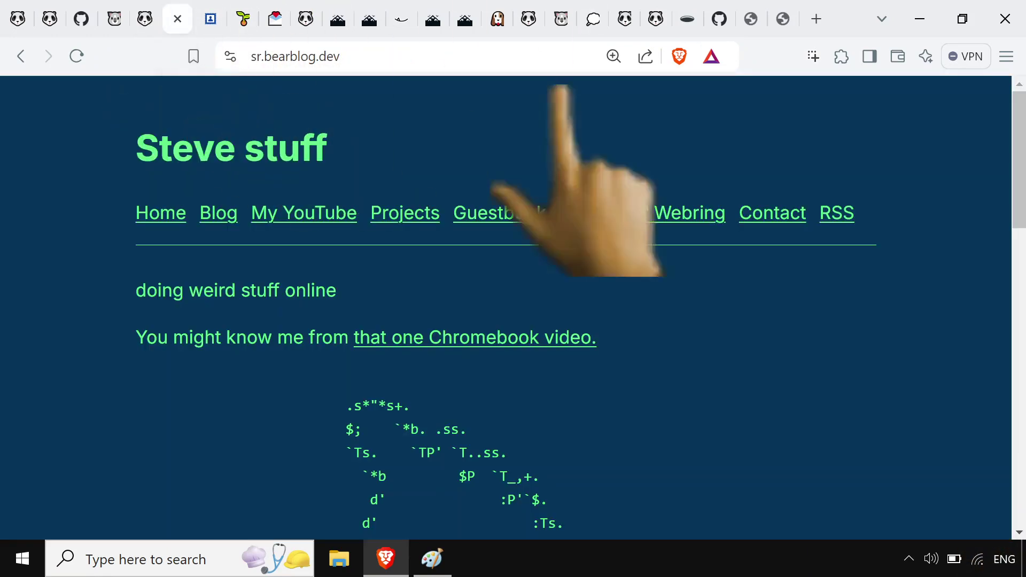
{"action": "left_click_drag", "start_coordinate": [1017, 214], "coordinate": [1017, 487]}
{"action": "left_click", "coordinate": [144, 19]}
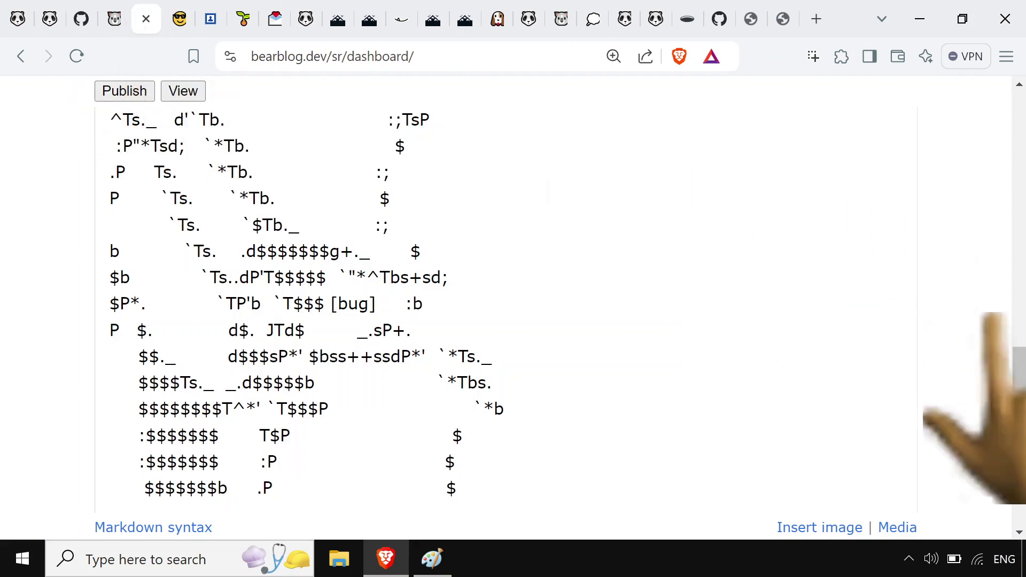
{"action": "left_click_drag", "start_coordinate": [1019, 368], "coordinate": [1019, 396]}
{"action": "left_click", "coordinate": [182, 406]}
{"action": "left_click_drag", "start_coordinate": [172, 406], "coordinate": [99, 407]}
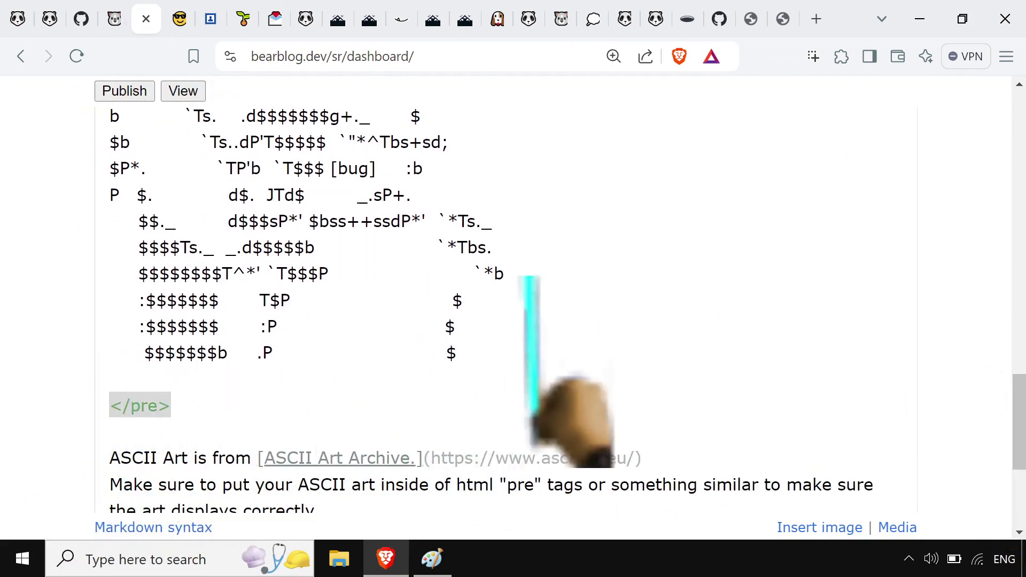
- Select the opening <pre> tag above the ASCII art, then view the live Steve stuff blog list
{"action": "left_click_drag", "start_coordinate": [1019, 460], "coordinate": [1019, 229]}
{"action": "left_click_drag", "start_coordinate": [176, 319], "coordinate": [19, 283]}
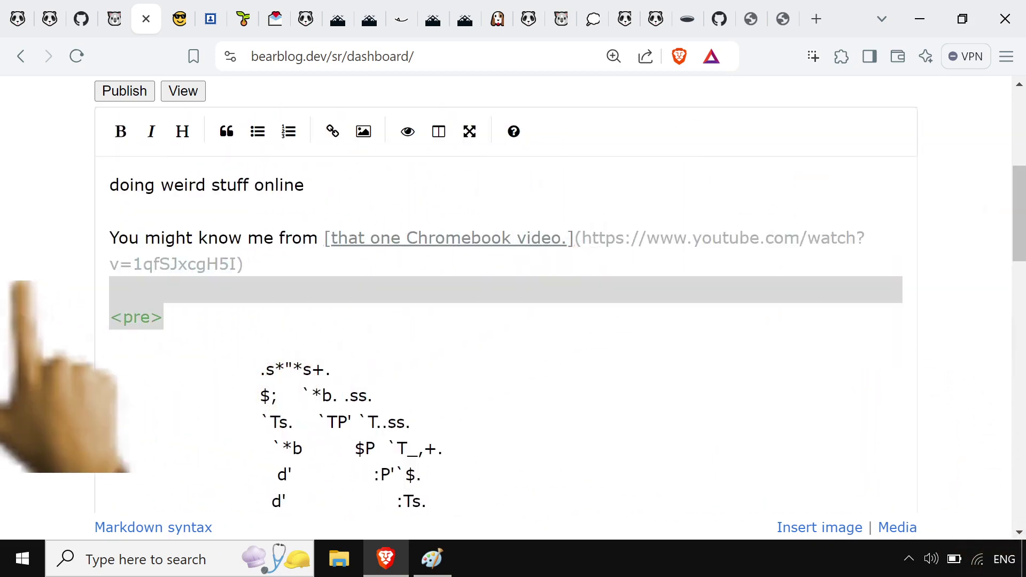
{"action": "key", "text": "Right"}
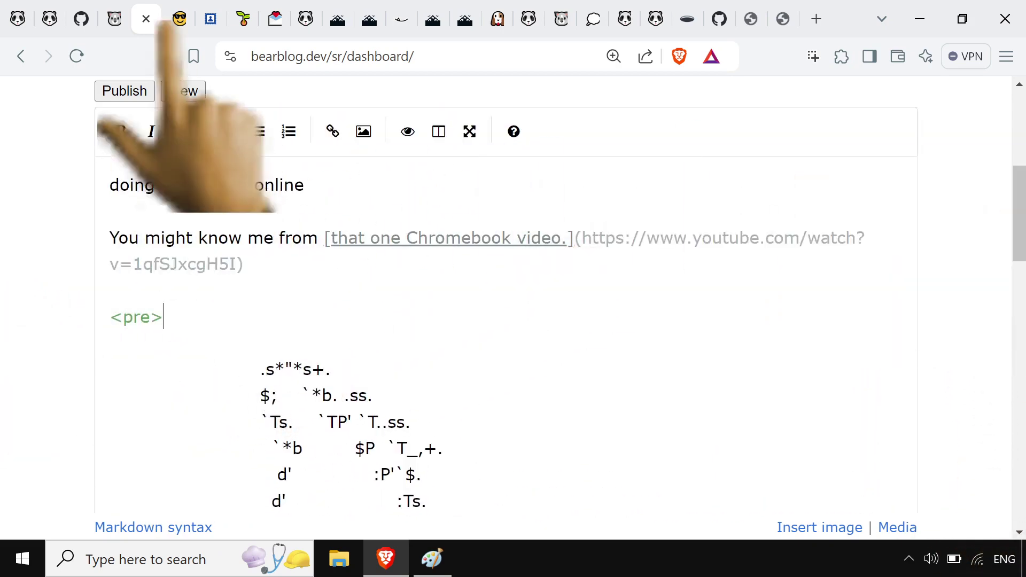
{"action": "left_click", "coordinate": [125, 91]}
{"action": "left_click_drag", "start_coordinate": [1018, 459], "coordinate": [1012, 187]}
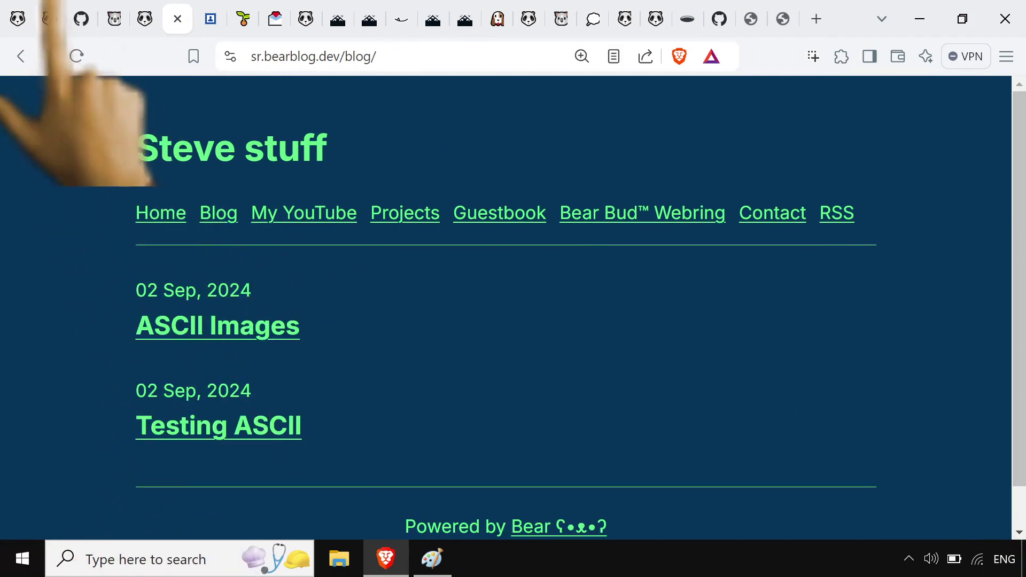
- Cycle through Herman's Now page, the dashboard and Discovery feed, ending on the Steve stuff blog list
{"action": "left_click", "coordinate": [113, 19]}
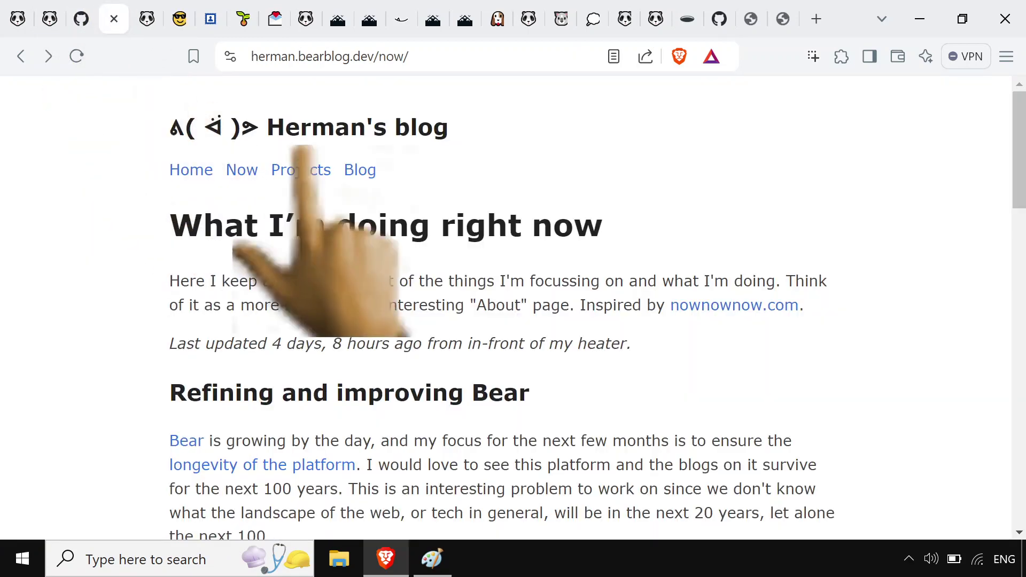
{"action": "left_click", "coordinate": [146, 19]}
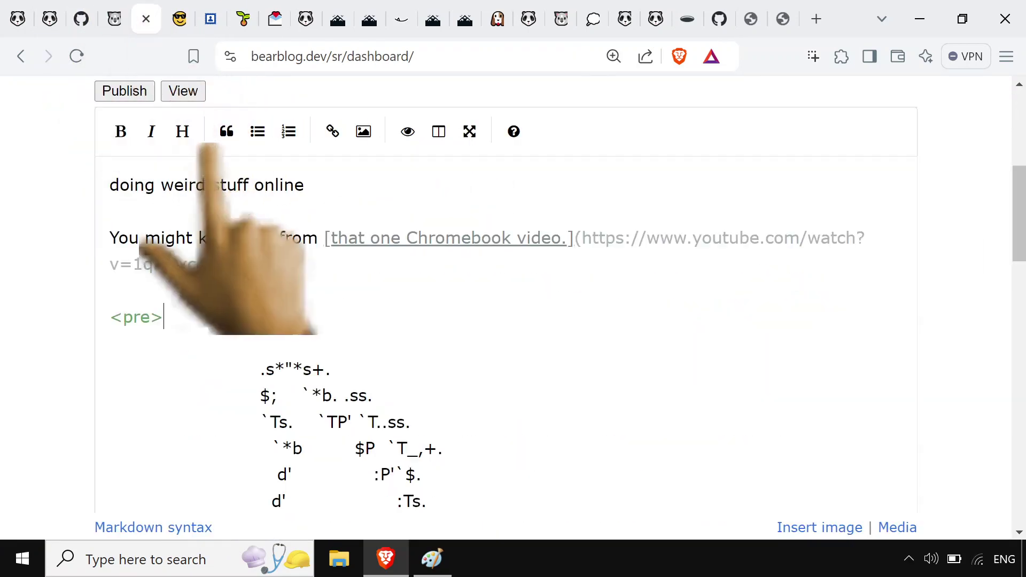
{"action": "scroll", "coordinate": [956, 267], "scroll_direction": "up", "scroll_amount": 7}
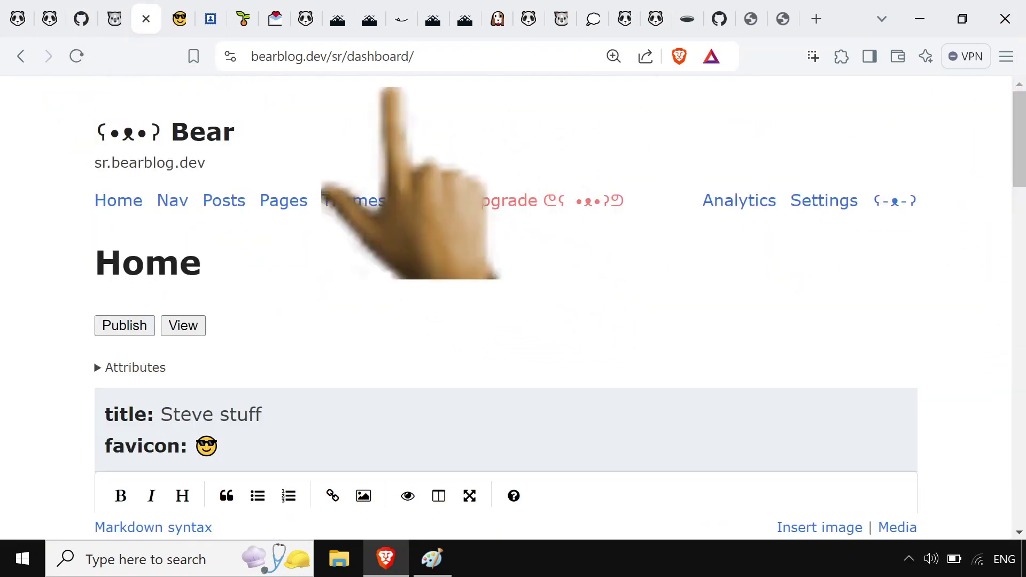
{"action": "left_click", "coordinate": [48, 19]}
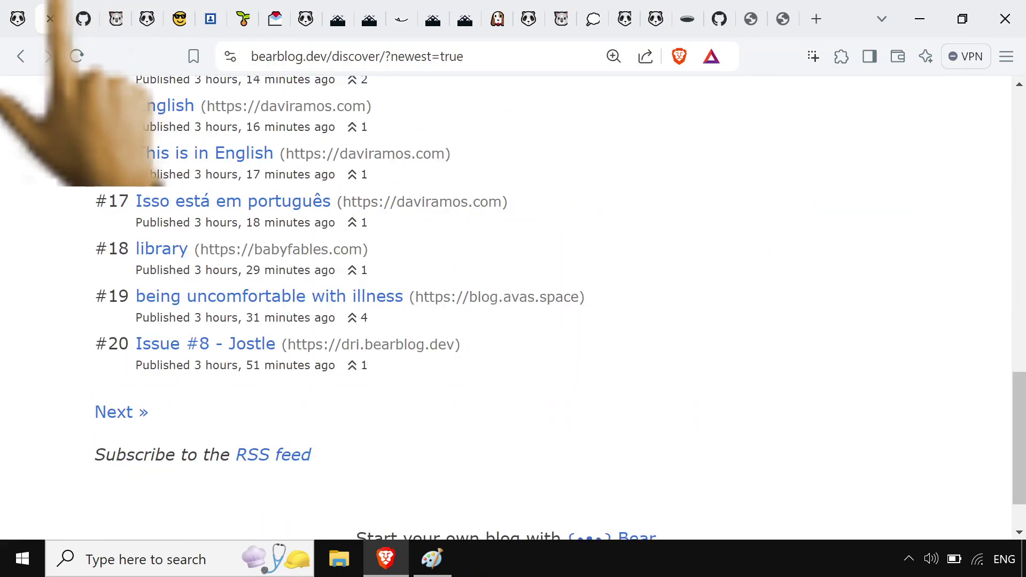
{"action": "scroll", "coordinate": [988, 320], "scroll_direction": "up", "scroll_amount": 10}
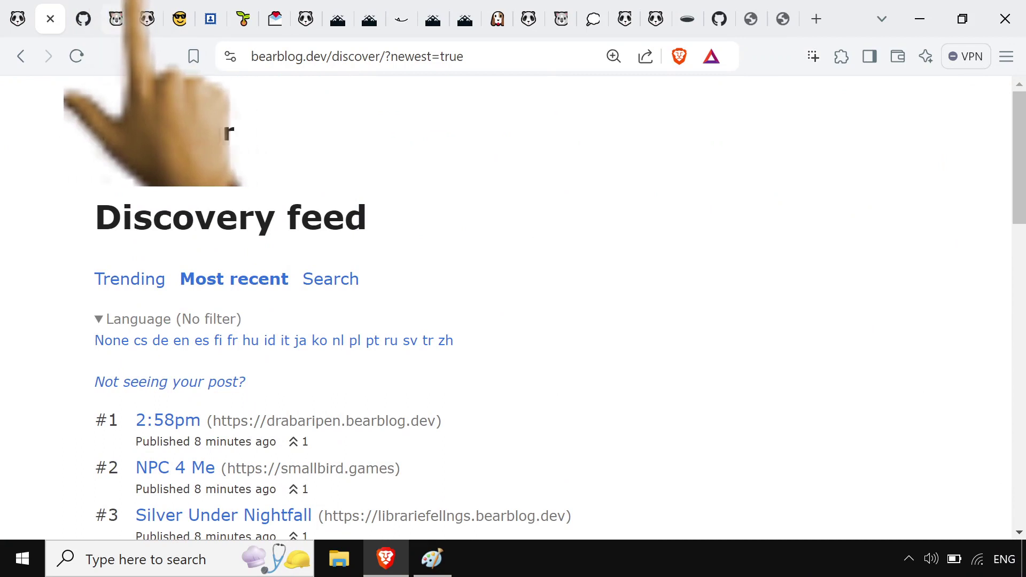
{"action": "left_click", "coordinate": [180, 18]}
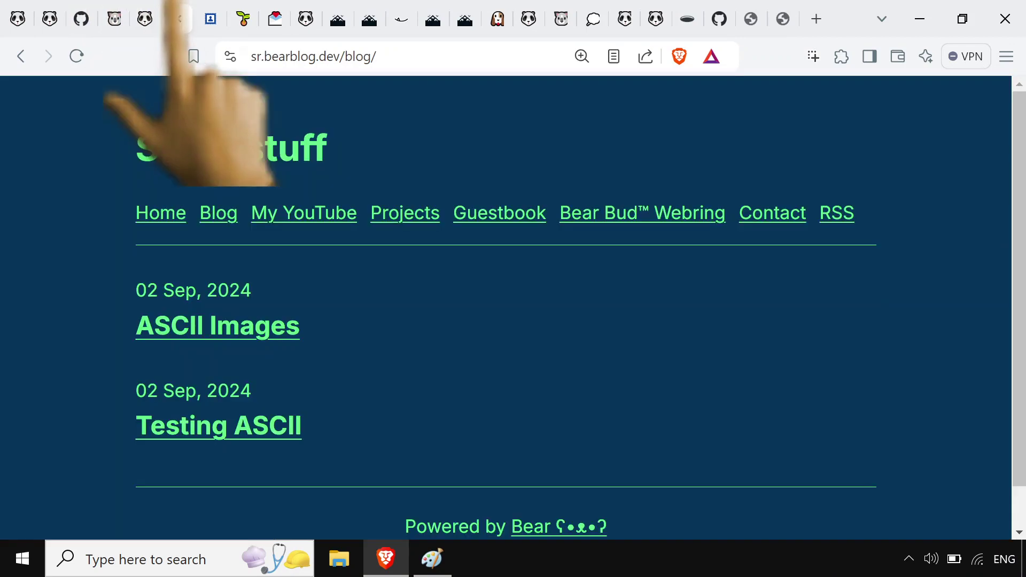
{"action": "left_click", "coordinate": [144, 19]}
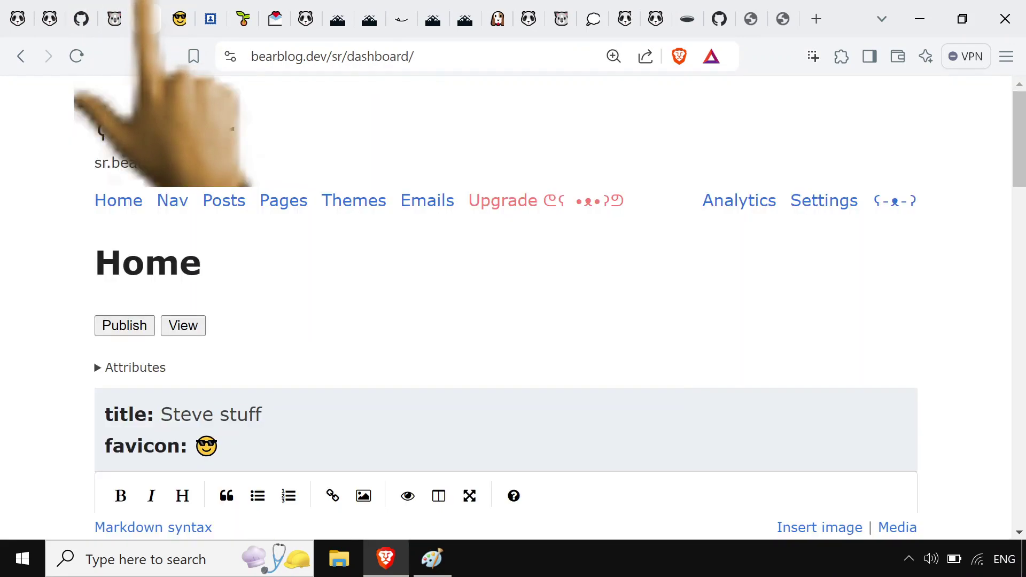
{"action": "left_click", "coordinate": [177, 19]}
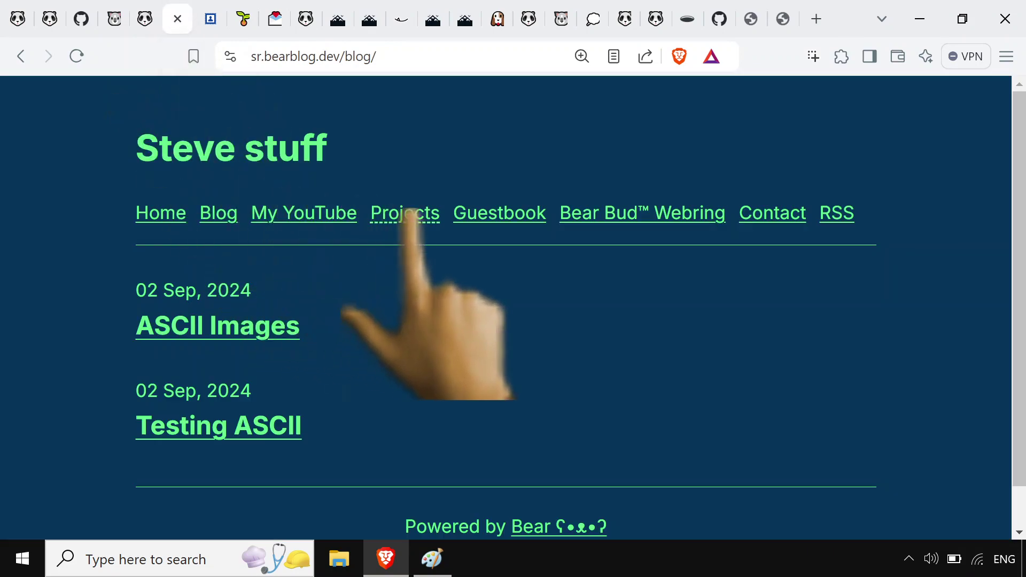
- Browse the Projects and Bear Bud™ Webring pages, highlighting Steve's Blog (me), then return home
{"action": "left_click", "coordinate": [408, 218]}
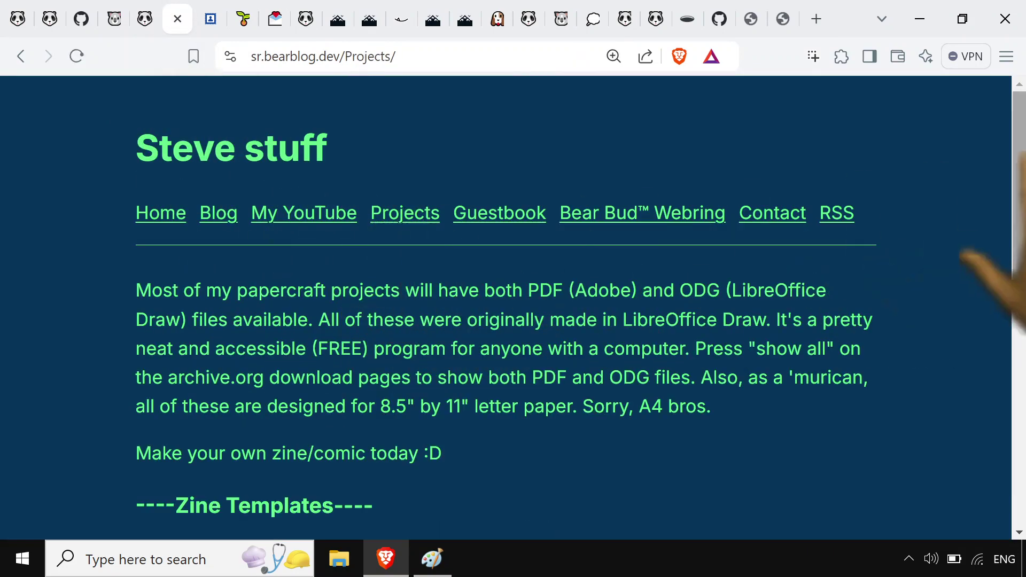
{"action": "left_click", "coordinate": [1018, 292]}
{"action": "left_click_drag", "start_coordinate": [1015, 277], "coordinate": [1007, 118]}
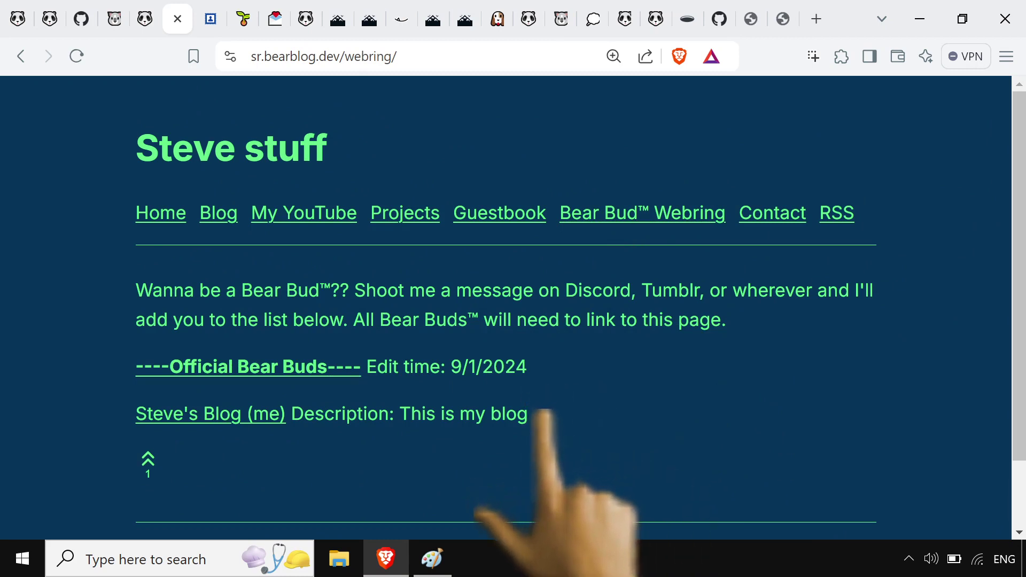
{"action": "left_click_drag", "start_coordinate": [531, 414], "coordinate": [77, 407]}
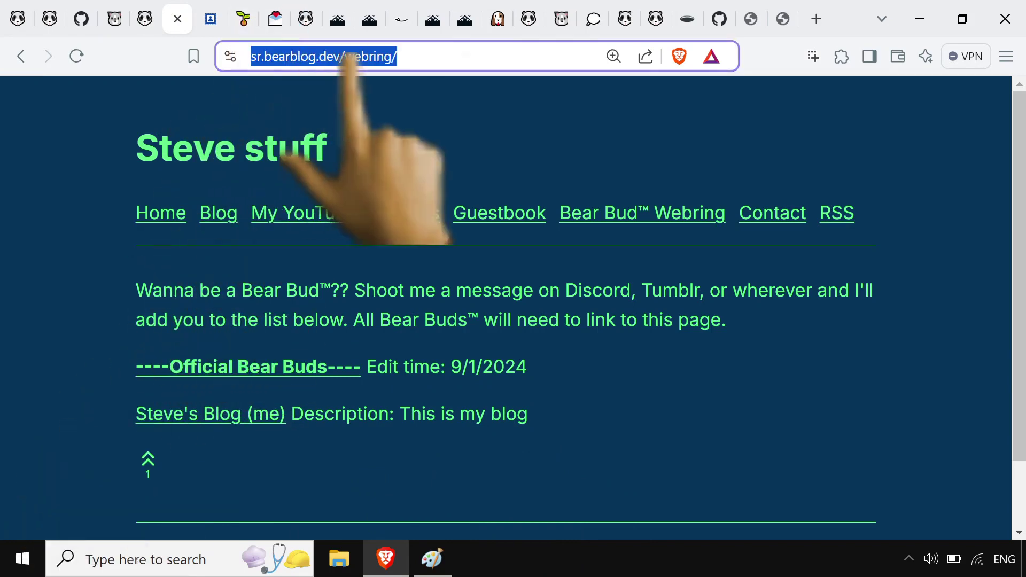
{"action": "key", "text": "alt+Left"}
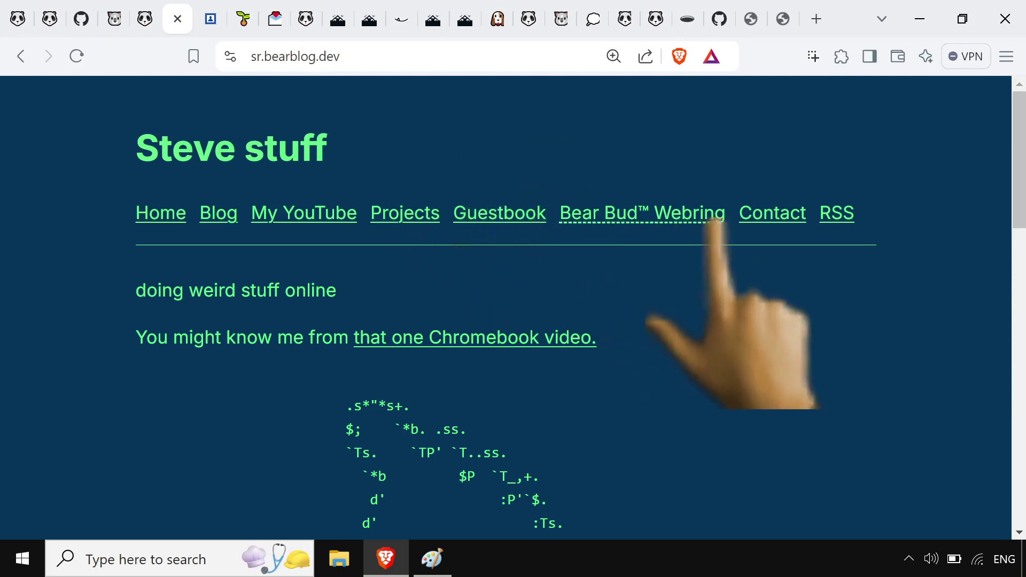
- Glance at the ASCII Art Archive and Steve stuff tabs, ending on the meadow.cafe home page
{"action": "left_click", "coordinate": [209, 16]}
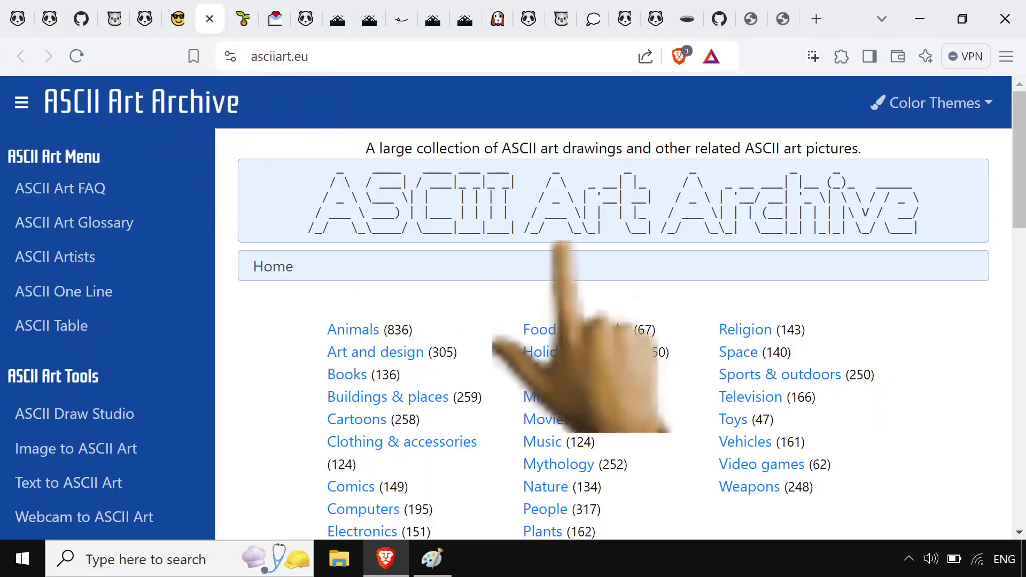
{"action": "left_click", "coordinate": [243, 19]}
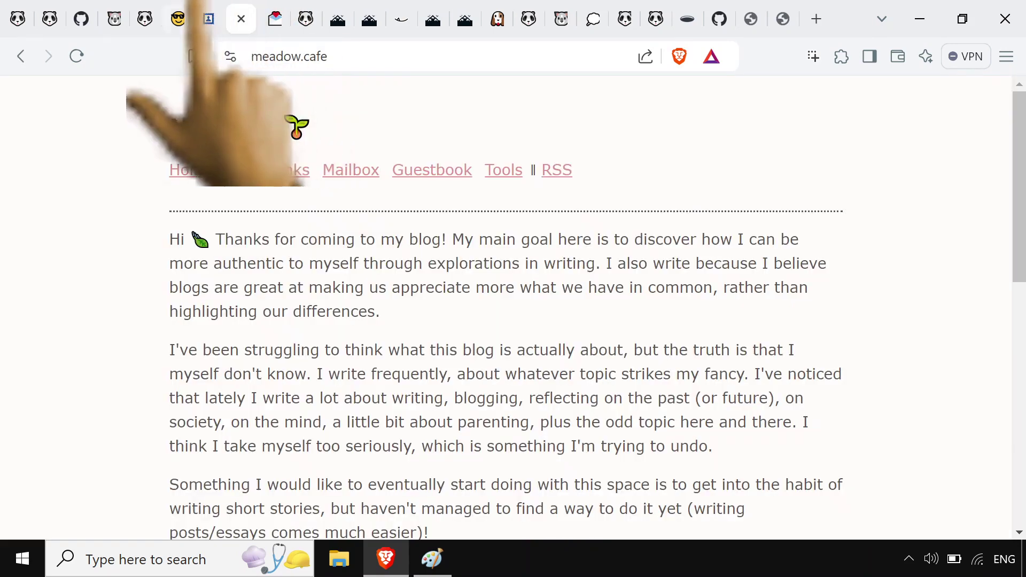
{"action": "left_click", "coordinate": [178, 18]}
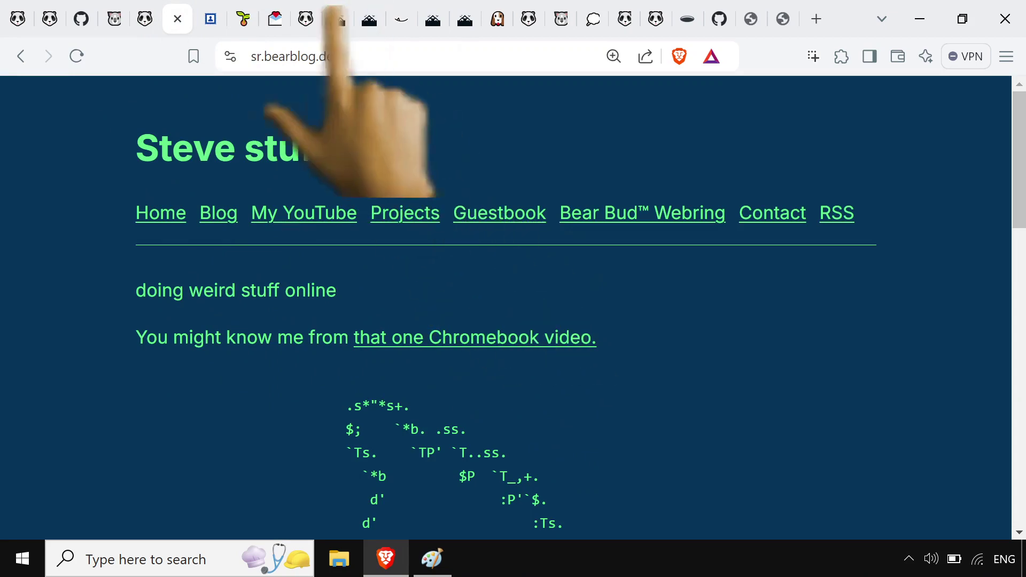
{"action": "left_click", "coordinate": [242, 19]}
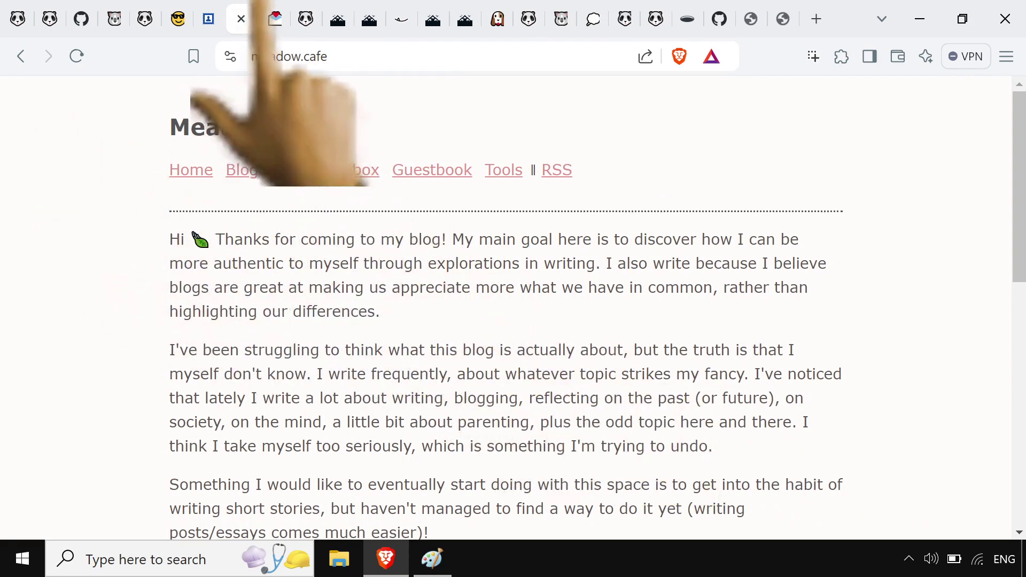
- Look over the guestbooks.meadow.cafe intro, then return to the Steve stuff blog's guestbook
{"action": "left_click", "coordinate": [274, 16]}
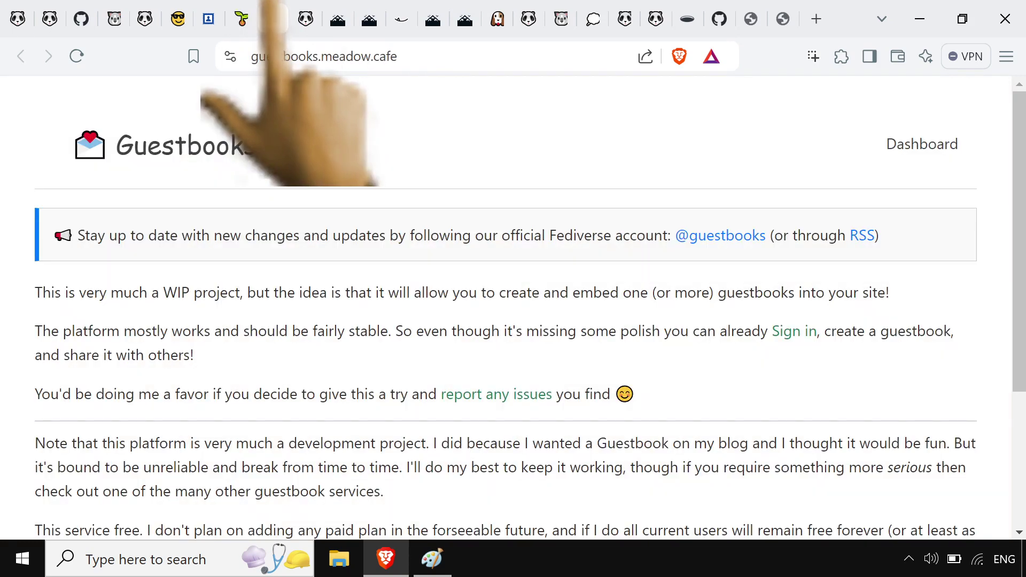
{"action": "left_click", "coordinate": [242, 19]}
{"action": "left_click", "coordinate": [273, 19]}
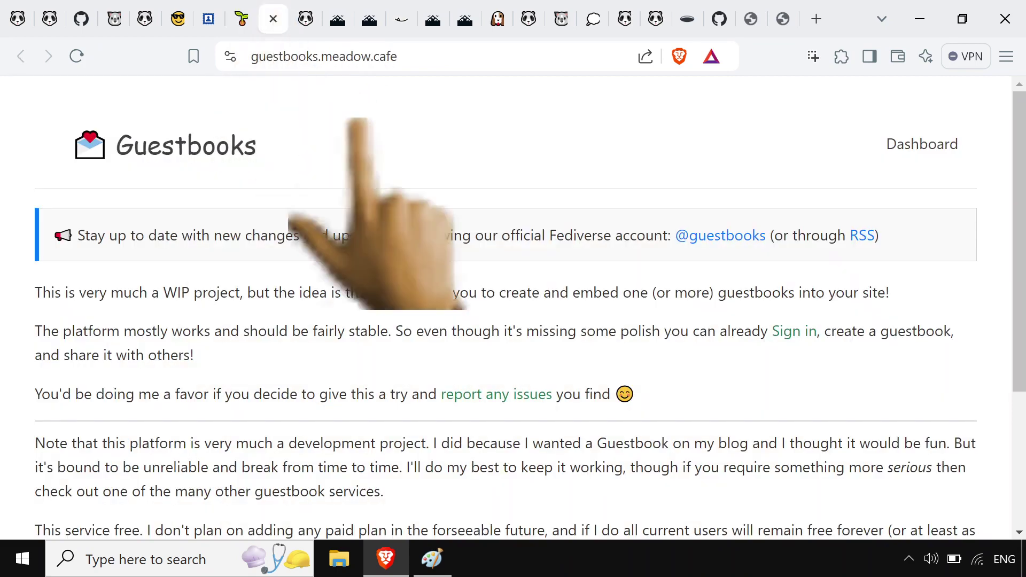
{"action": "scroll", "coordinate": [997, 240], "scroll_direction": "down", "scroll_amount": 1}
{"action": "scroll", "coordinate": [999, 160], "scroll_direction": "up", "scroll_amount": 1}
{"action": "left_click", "coordinate": [185, 19]}
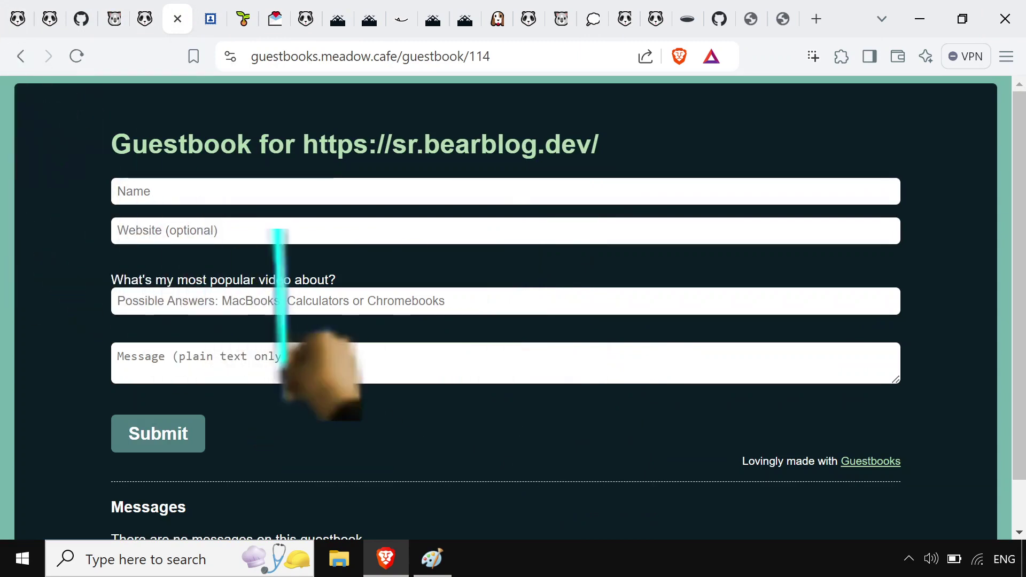
- Go back to Steve stuff and read its Contact page listing Tumblr and Discord links
{"action": "left_click", "coordinate": [20, 56]}
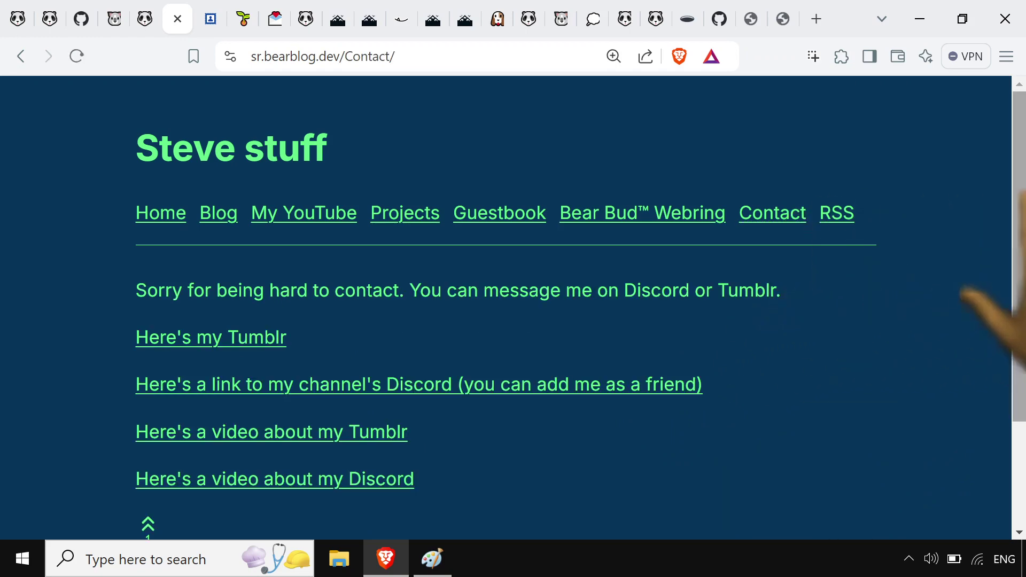
{"action": "scroll", "coordinate": [983, 320], "scroll_direction": "down", "scroll_amount": 3}
{"action": "scroll", "coordinate": [1018, 299], "scroll_direction": "up", "scroll_amount": 3}
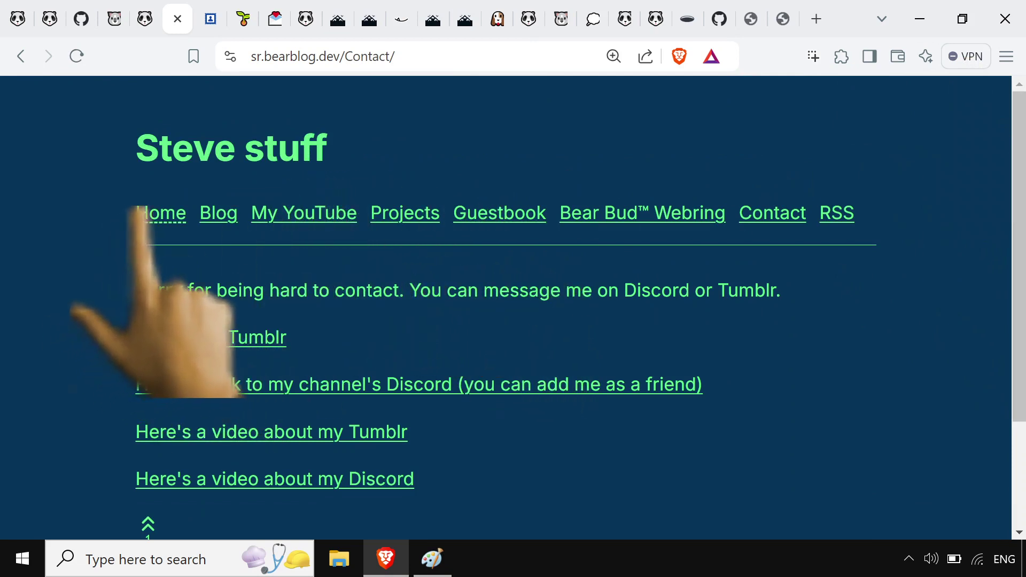
- Leave the Steve stuff home page and scroll through Bear Blog's Trending Discovery feed
{"action": "left_click", "coordinate": [157, 213]}
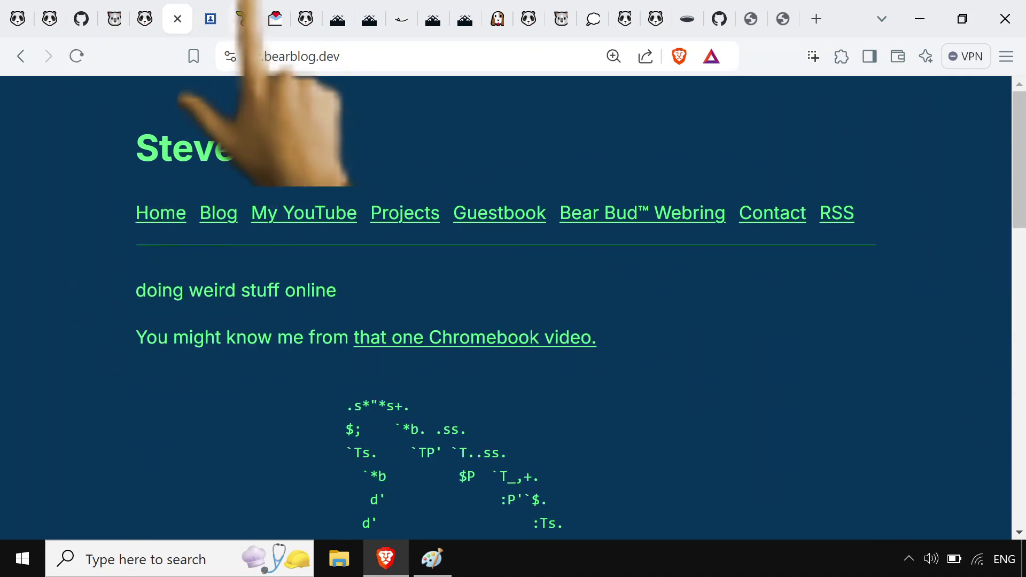
{"action": "left_click", "coordinate": [243, 19]}
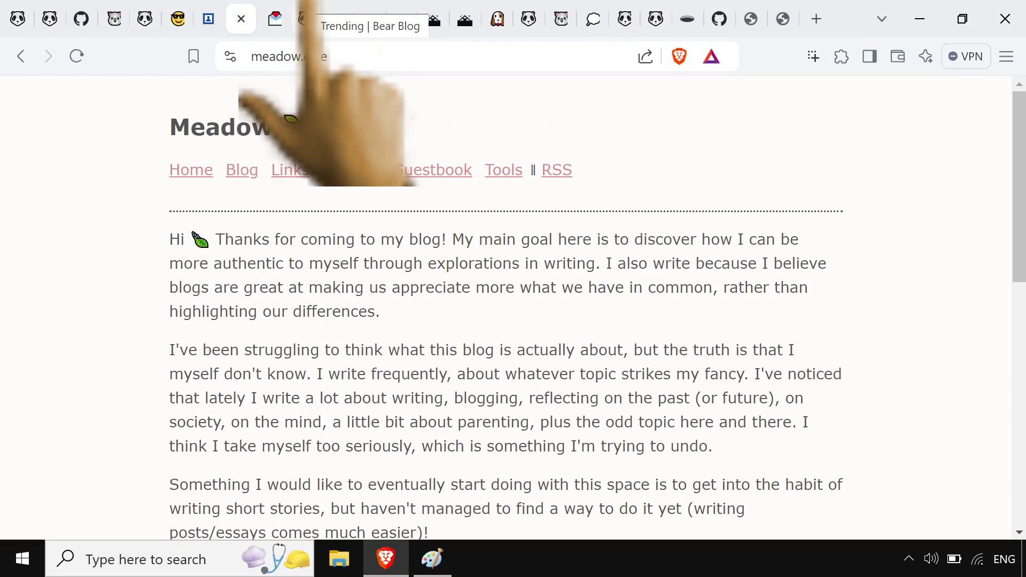
{"action": "left_click", "coordinate": [308, 19]}
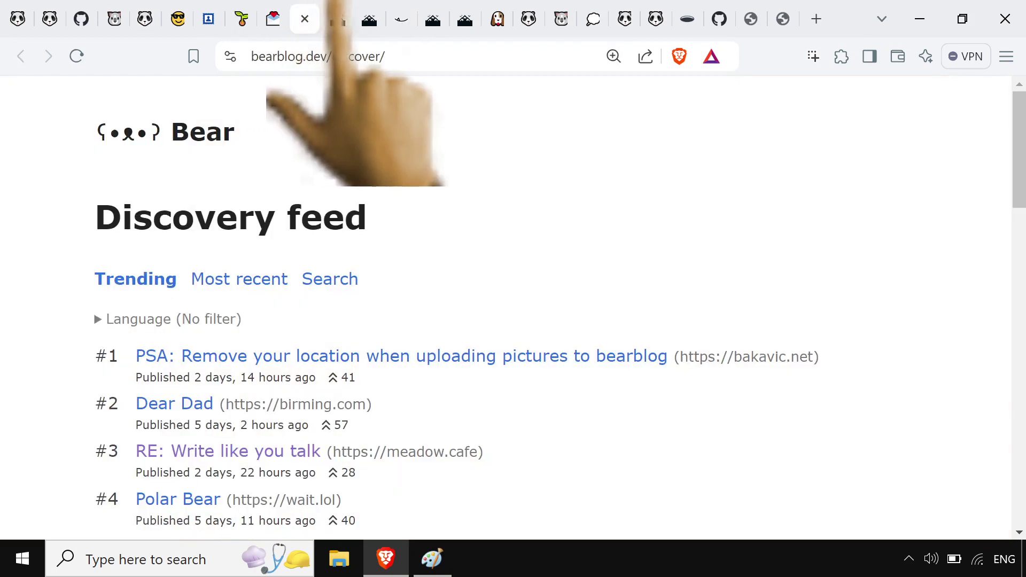
{"action": "left_click", "coordinate": [338, 19]}
{"action": "left_click", "coordinate": [305, 18]}
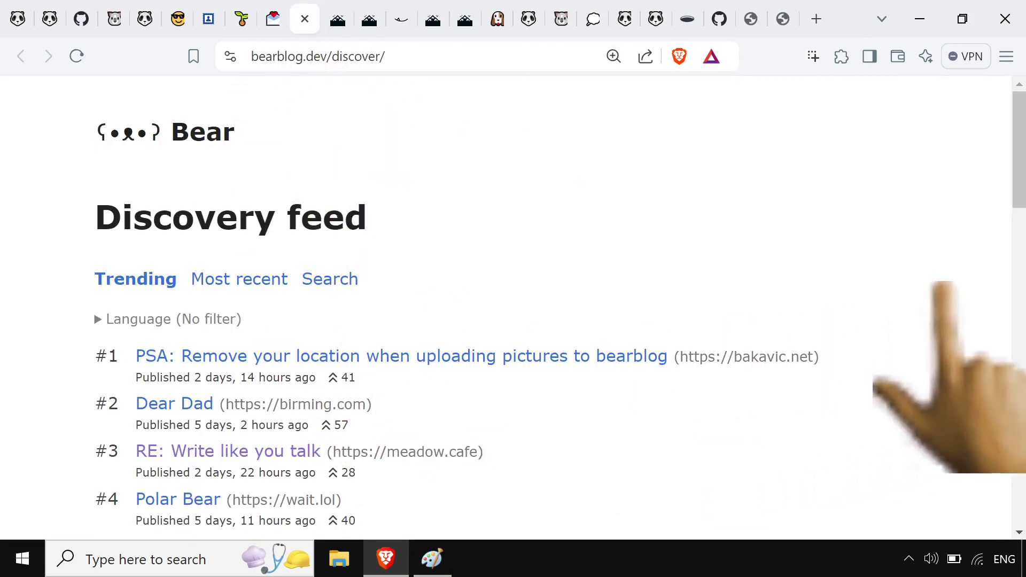
{"action": "scroll", "coordinate": [1004, 320], "scroll_direction": "down", "scroll_amount": 10}
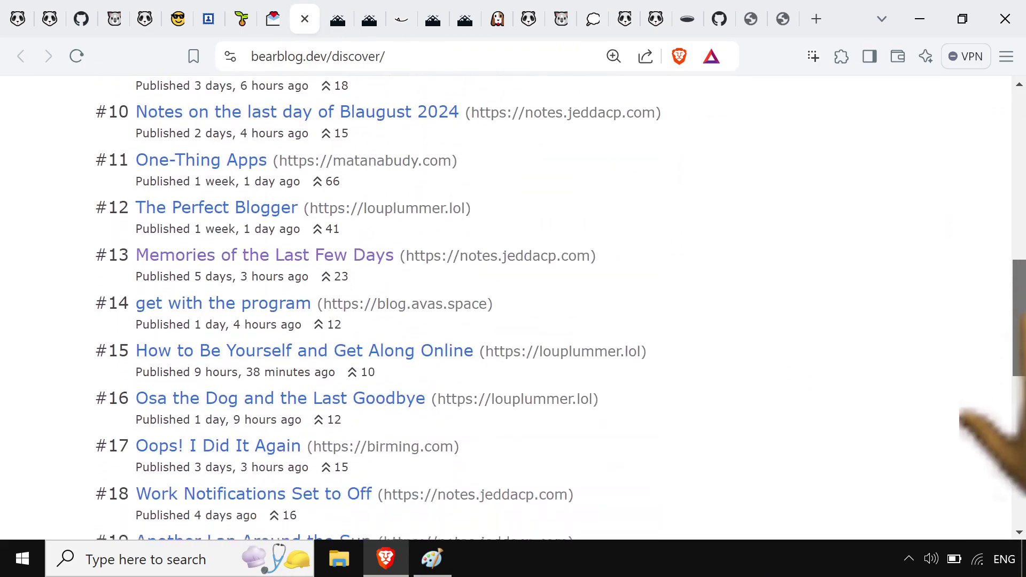
{"action": "scroll", "coordinate": [988, 454], "scroll_direction": "down", "scroll_amount": 6}
{"action": "scroll", "coordinate": [988, 320], "scroll_direction": "up", "scroll_amount": 15}
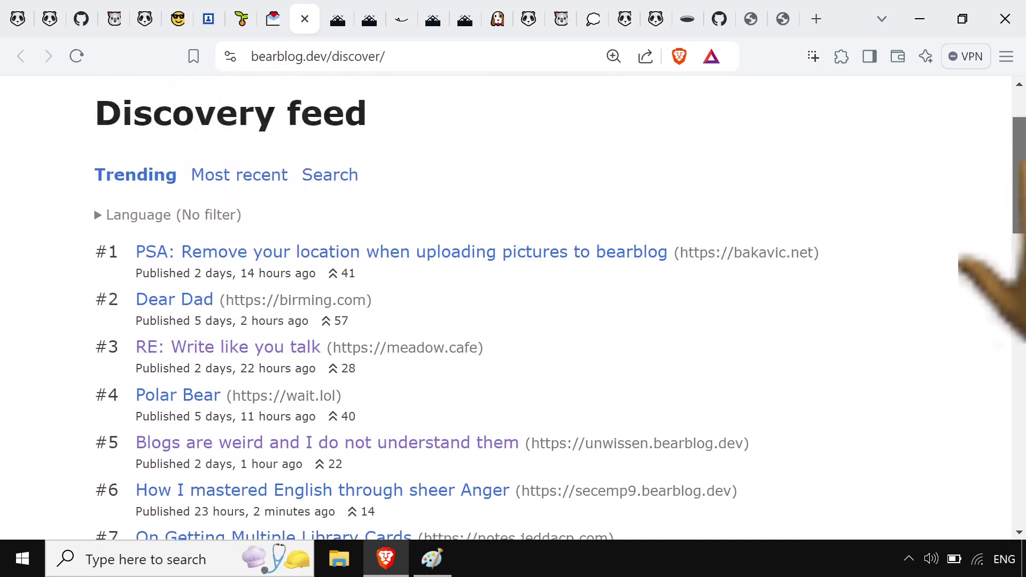
{"action": "scroll", "coordinate": [988, 214], "scroll_direction": "up", "scroll_amount": 1}
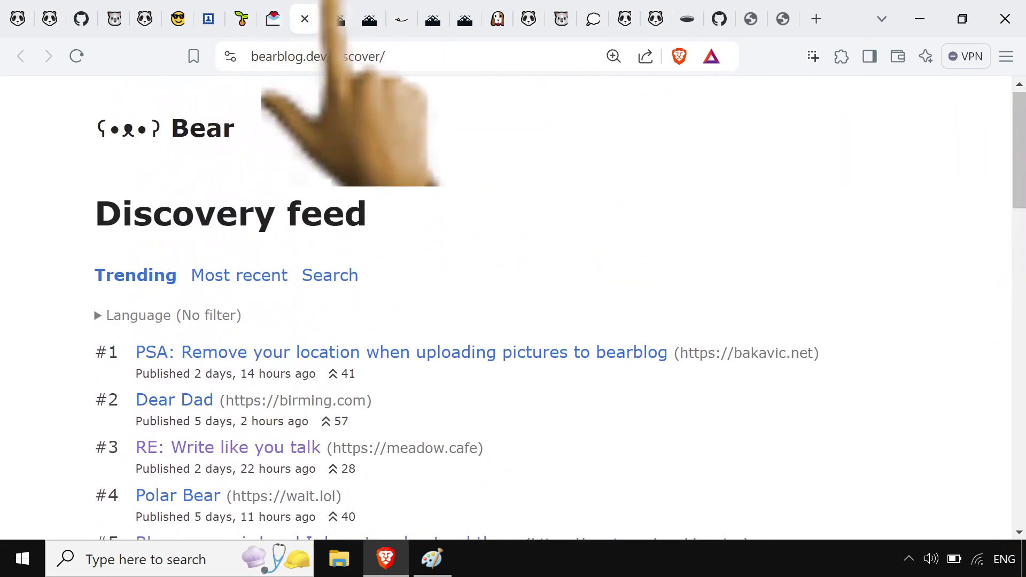
- Read Mire's About page and peek at vore.website, the reader Mire is forked from
{"action": "left_click", "coordinate": [337, 18]}
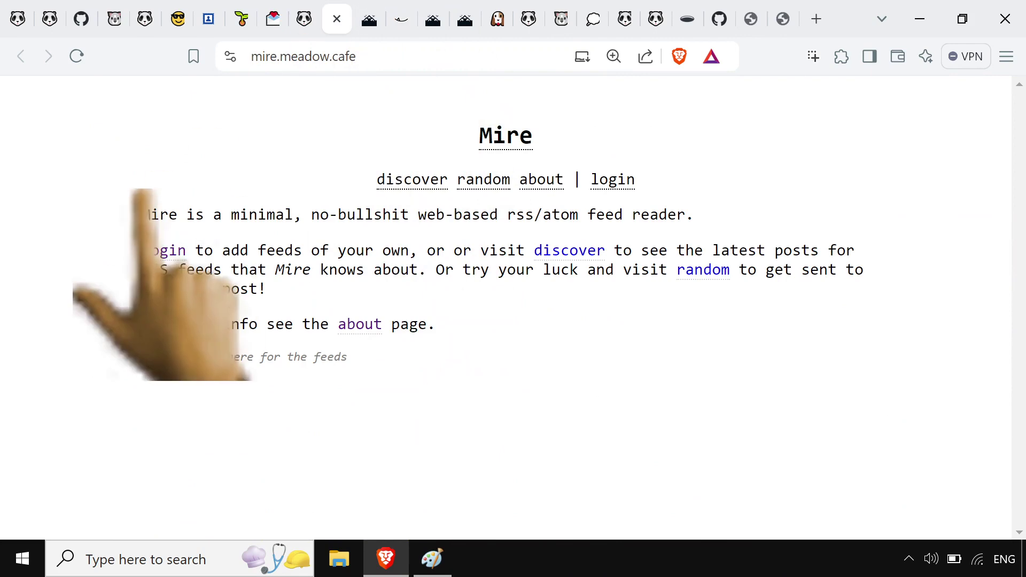
{"action": "left_click", "coordinate": [369, 18]}
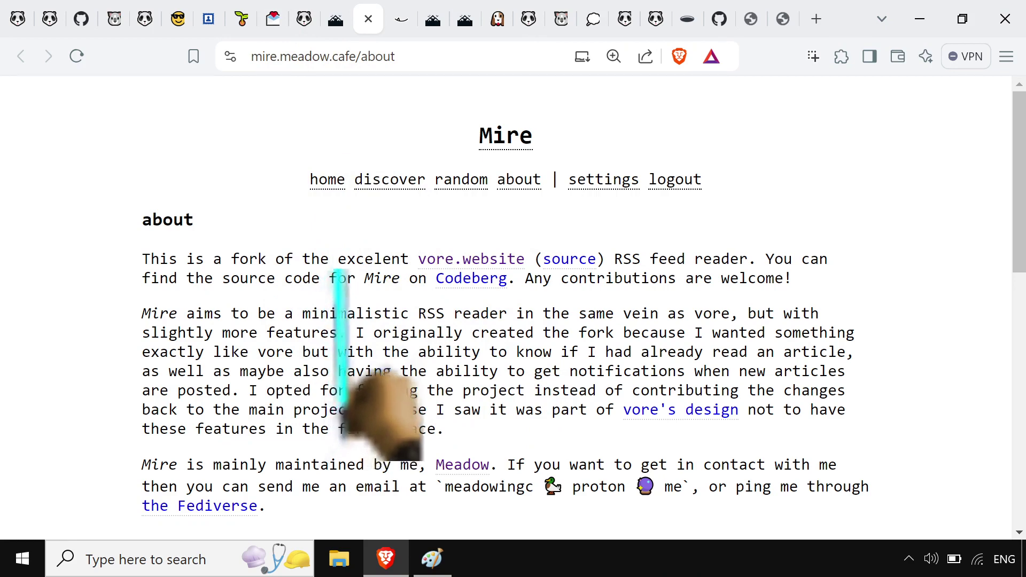
{"action": "left_click", "coordinate": [403, 17]}
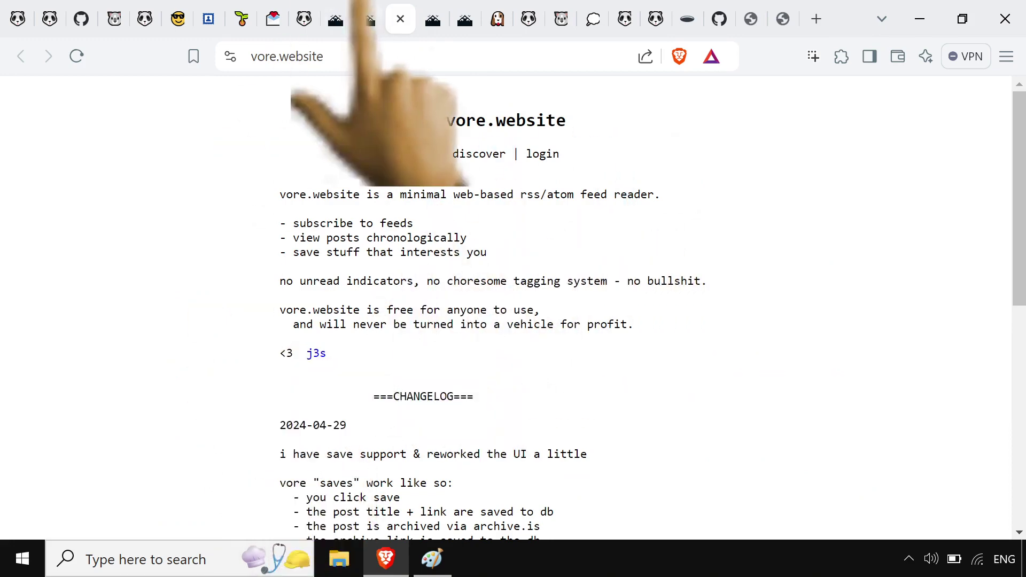
{"action": "left_click", "coordinate": [368, 17]}
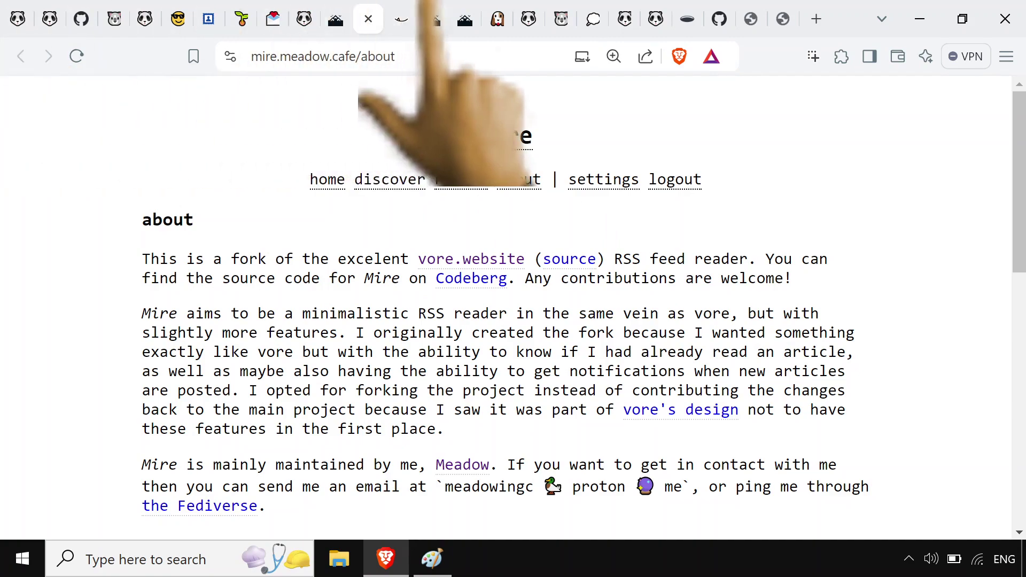
{"action": "scroll", "coordinate": [1010, 240], "scroll_direction": "down", "scroll_amount": 5}
{"action": "scroll", "coordinate": [1013, 160], "scroll_direction": "up", "scroll_amount": 5}
- Scroll through Mire's personal timeline of unread posts from subscribed feeds
{"action": "left_click", "coordinate": [433, 19]}
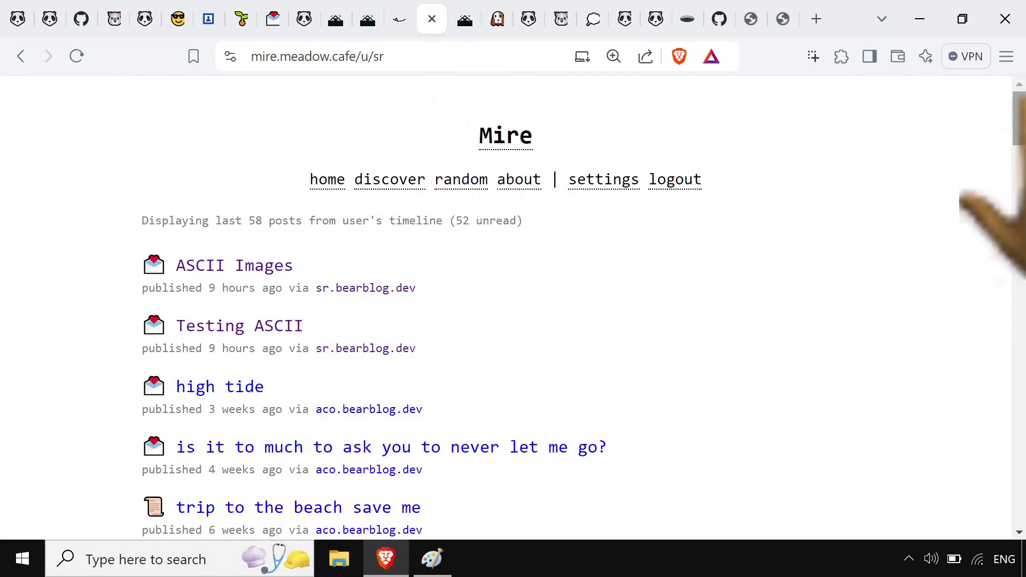
{"action": "scroll", "coordinate": [1017, 123], "scroll_direction": "down", "scroll_amount": 1}
{"action": "scroll", "coordinate": [1018, 107], "scroll_direction": "up", "scroll_amount": 1}
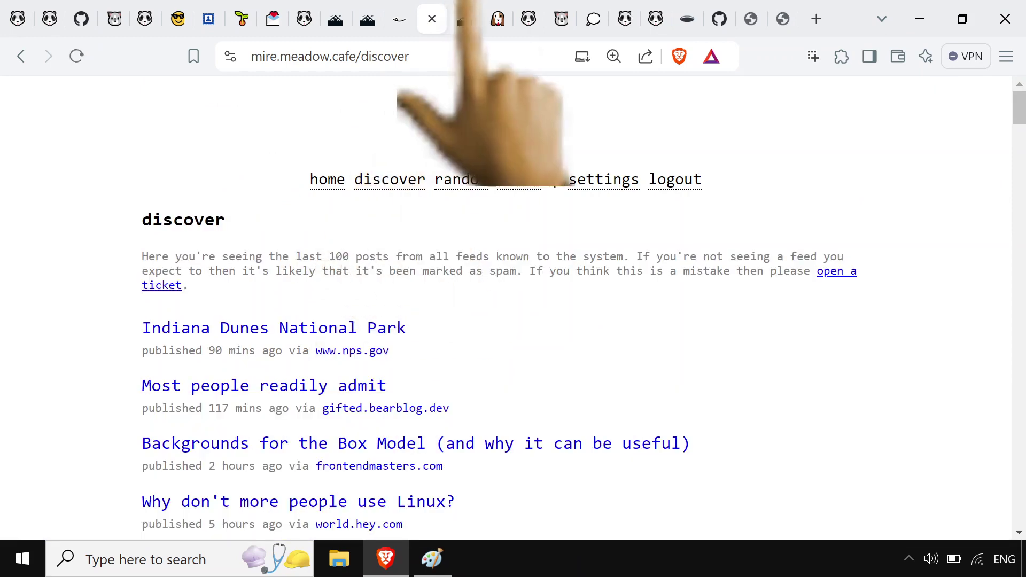
{"action": "left_click", "coordinate": [21, 57]}
- In Mire settings, remove the NAMEOFBLOG.BEARBLOG.DEV/FEED placeholder from the feed subscription list
{"action": "left_click", "coordinate": [465, 17]}
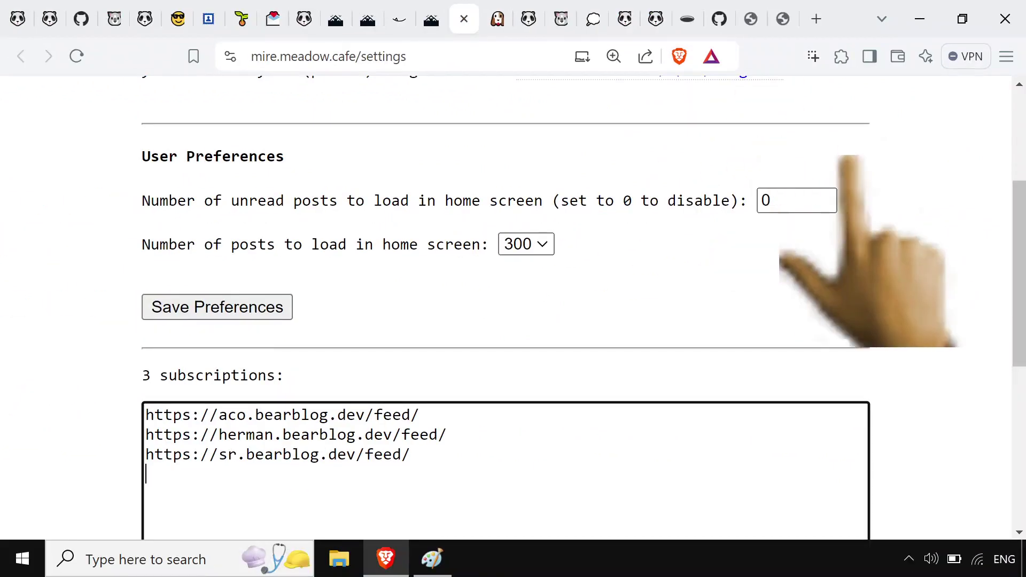
{"action": "scroll", "coordinate": [988, 320], "scroll_direction": "down", "scroll_amount": 4}
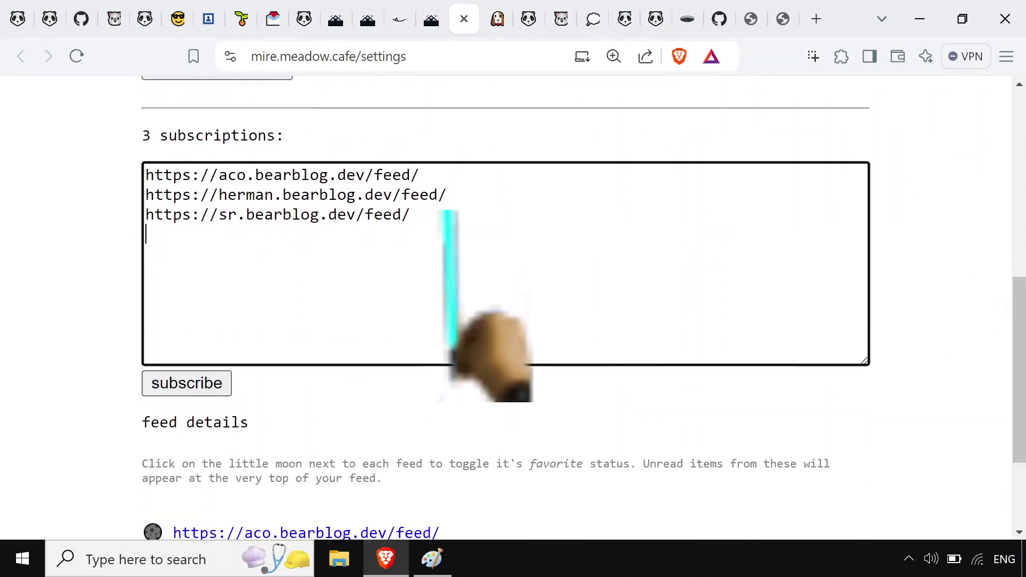
{"action": "left_click_drag", "start_coordinate": [416, 235], "coordinate": [140, 211]}
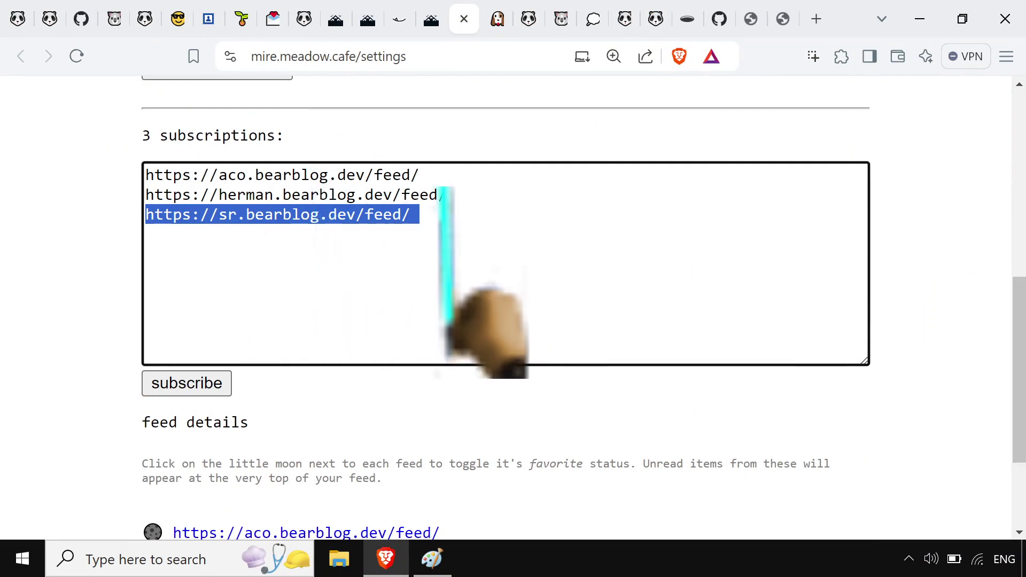
{"action": "key", "text": "Right"}
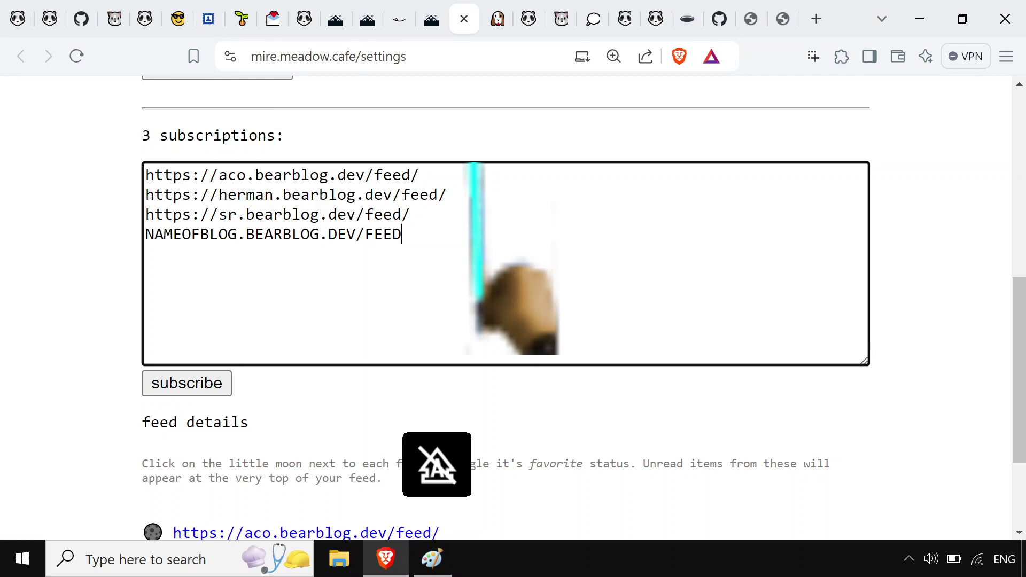
{"action": "left_click_drag", "start_coordinate": [468, 234], "coordinate": [357, 234]}
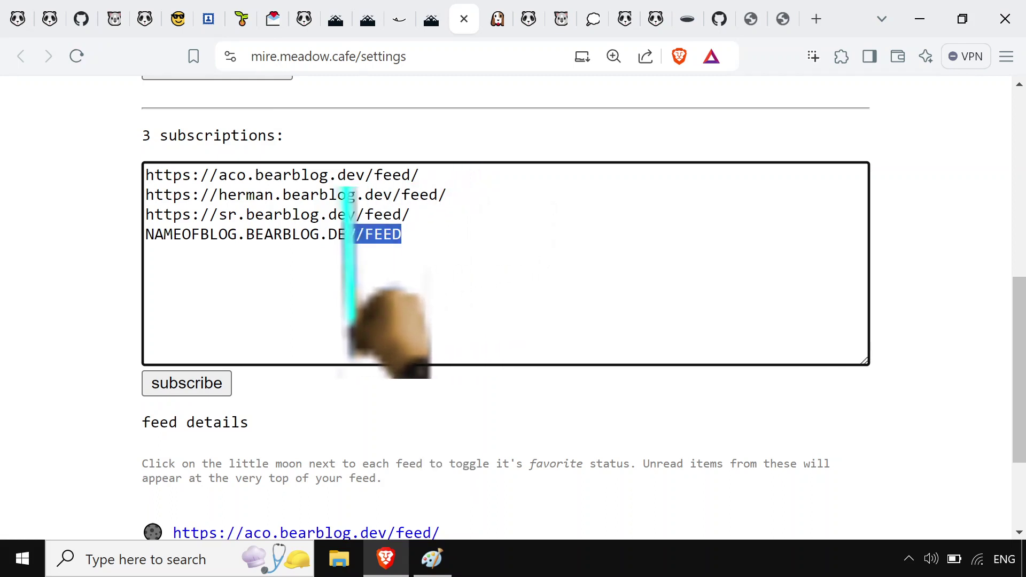
{"action": "left_click", "coordinate": [426, 234]}
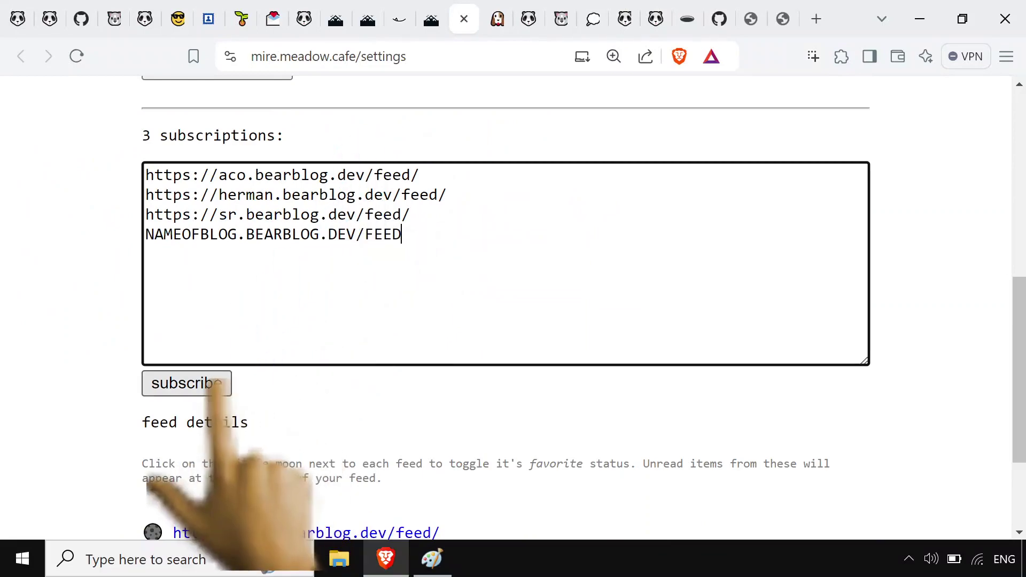
{"action": "left_click_drag", "start_coordinate": [414, 235], "coordinate": [145, 235]}
{"action": "key", "text": "BackSpace"}
{"action": "scroll", "coordinate": [264, 378], "scroll_direction": "up", "scroll_amount": 10}
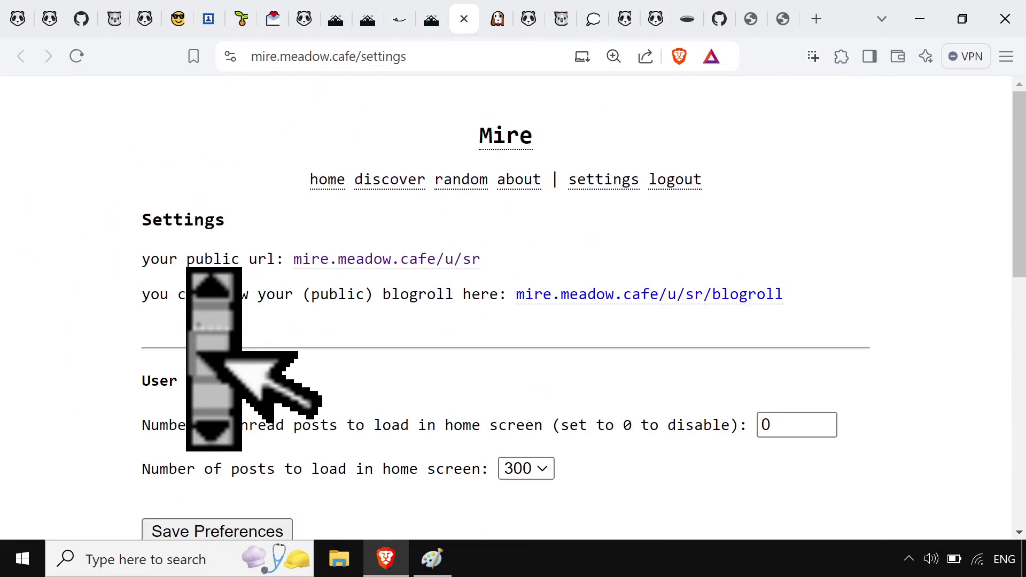
- Try the Fido link checker's URL field, then return to the empty Bear Blog new-post editor
{"action": "left_click", "coordinate": [497, 19]}
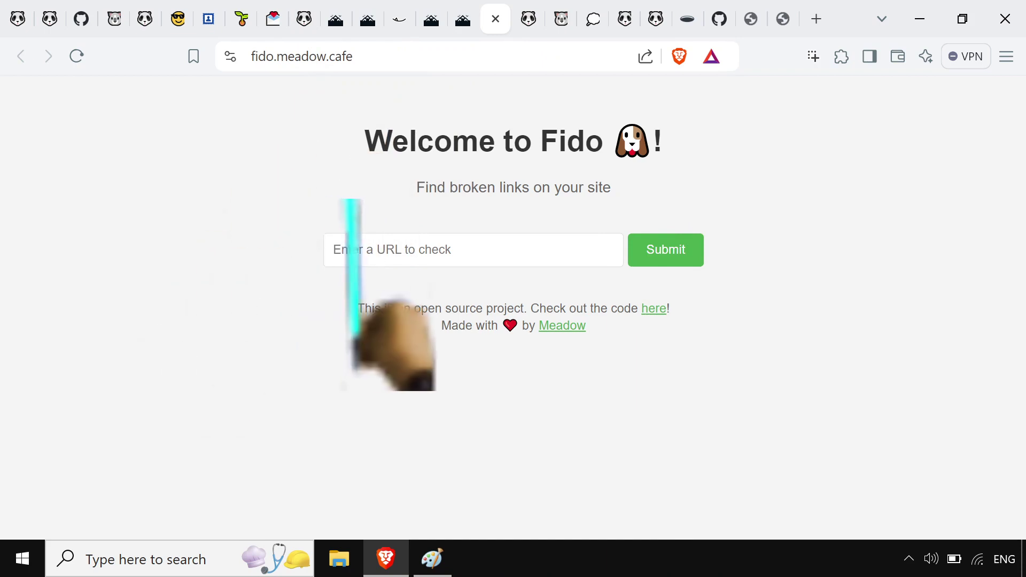
{"action": "left_click", "coordinate": [352, 250]}
{"action": "left_click", "coordinate": [213, 227]}
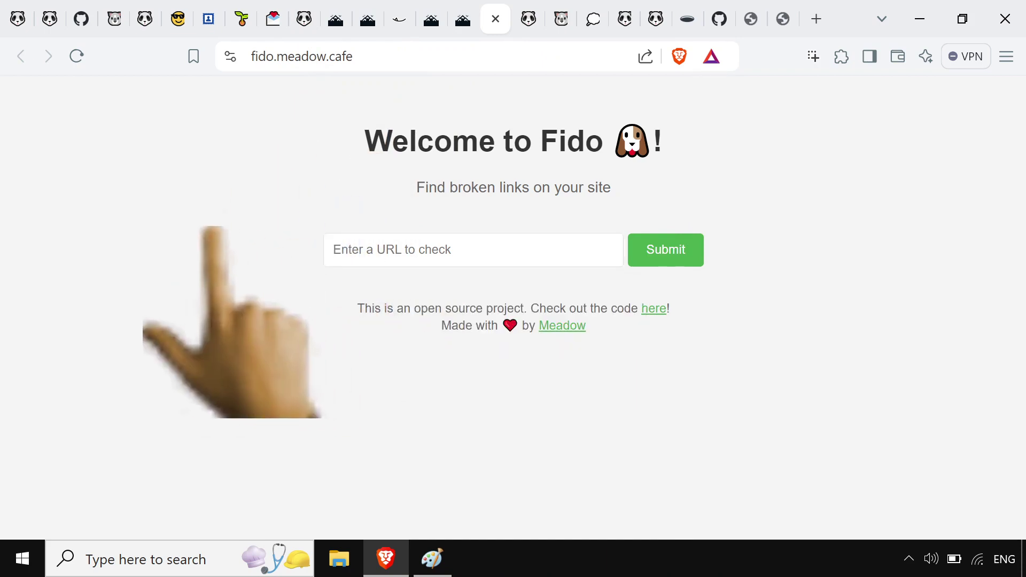
{"action": "left_click", "coordinate": [528, 19]}
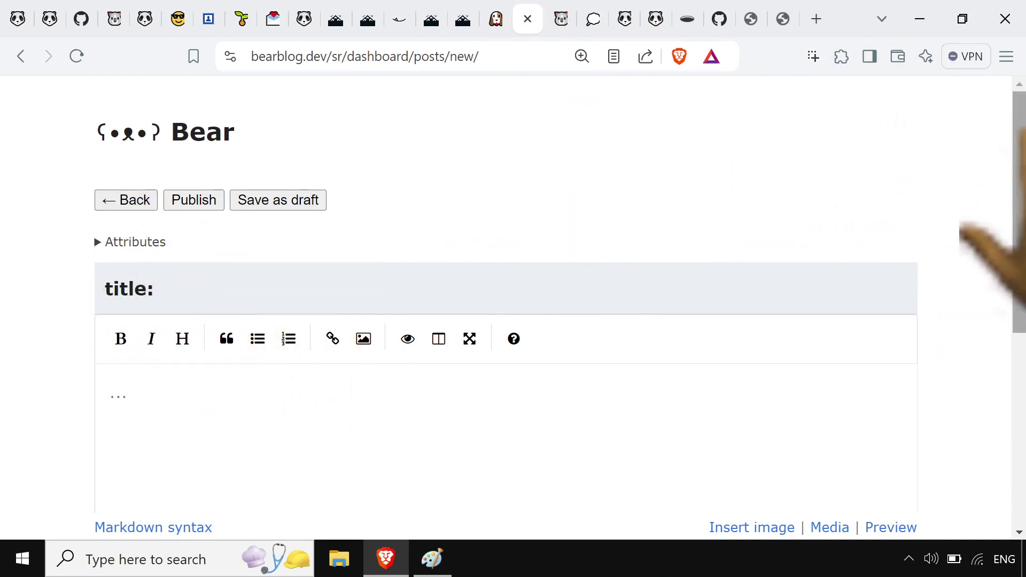
{"action": "left_click_drag", "start_coordinate": [1018, 224], "coordinate": [1017, 385]}
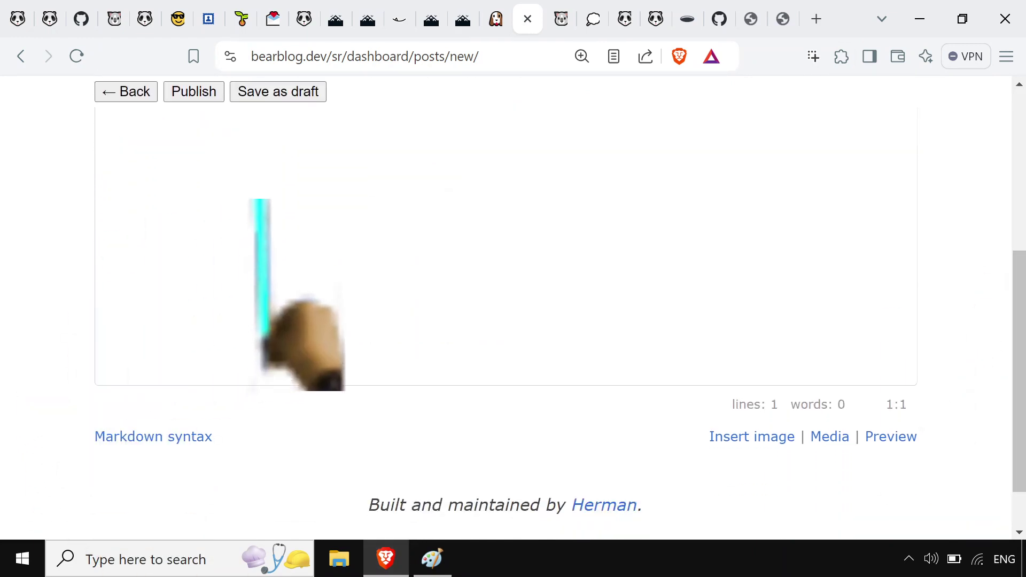
{"action": "left_click", "coordinate": [559, 16]}
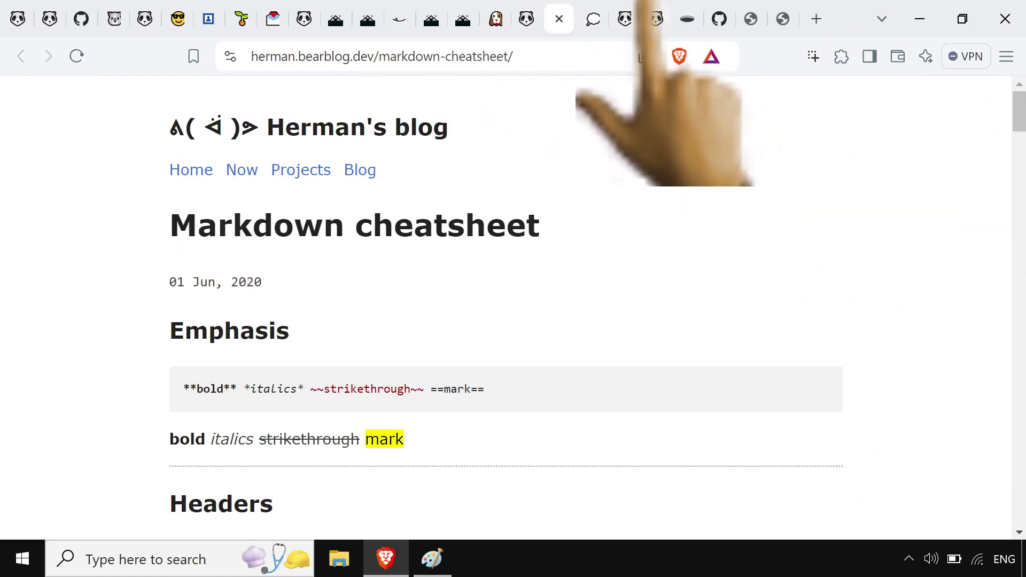
{"action": "left_click_drag", "start_coordinate": [1019, 111], "coordinate": [1019, 86]}
{"action": "left_click", "coordinate": [526, 19]}
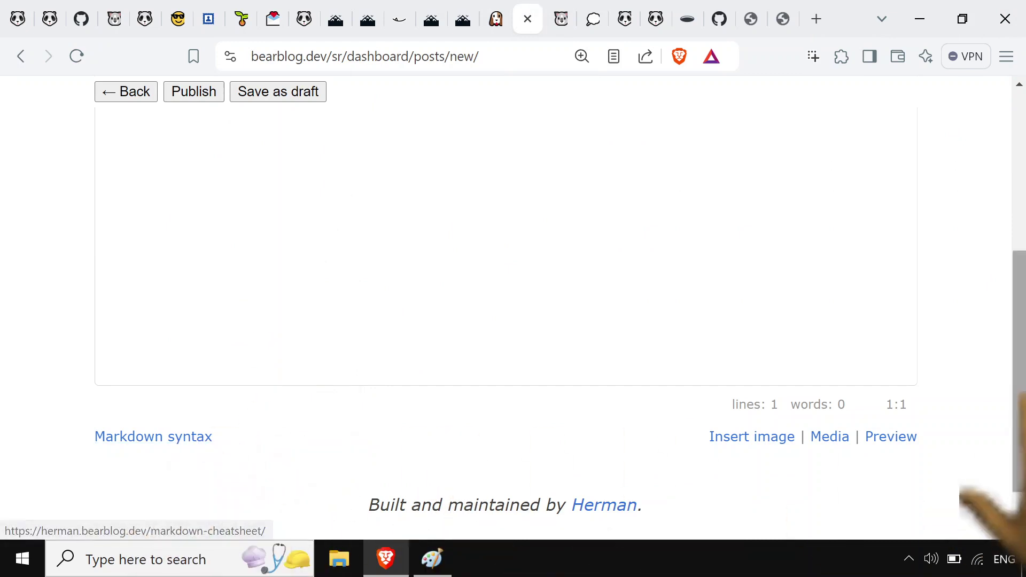
{"action": "left_click_drag", "start_coordinate": [1019, 481], "coordinate": [1019, 390]}
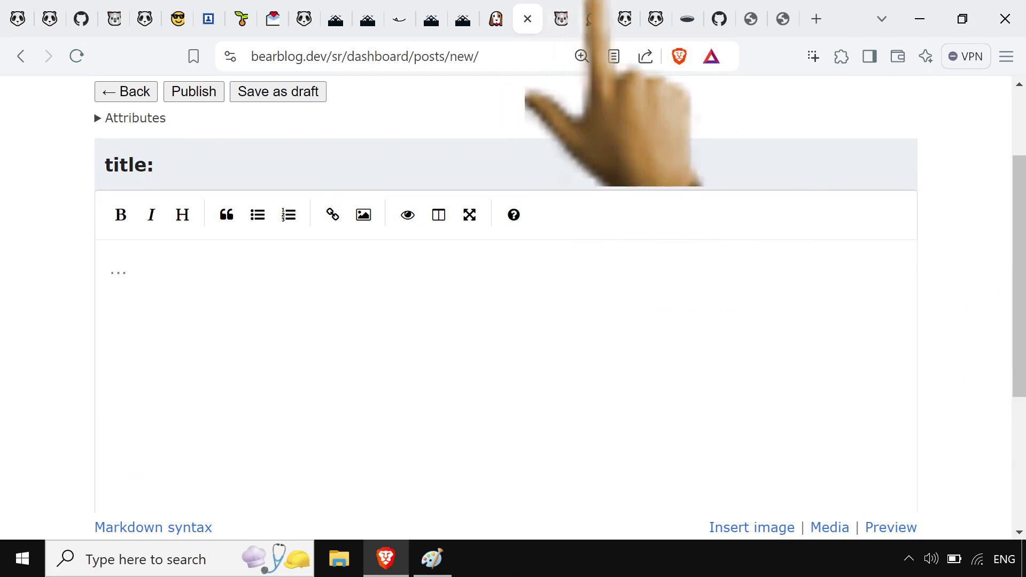
- Select the three-line EasyMDE code in the Streets of Chance style-widget guide
{"action": "left_click", "coordinate": [590, 18]}
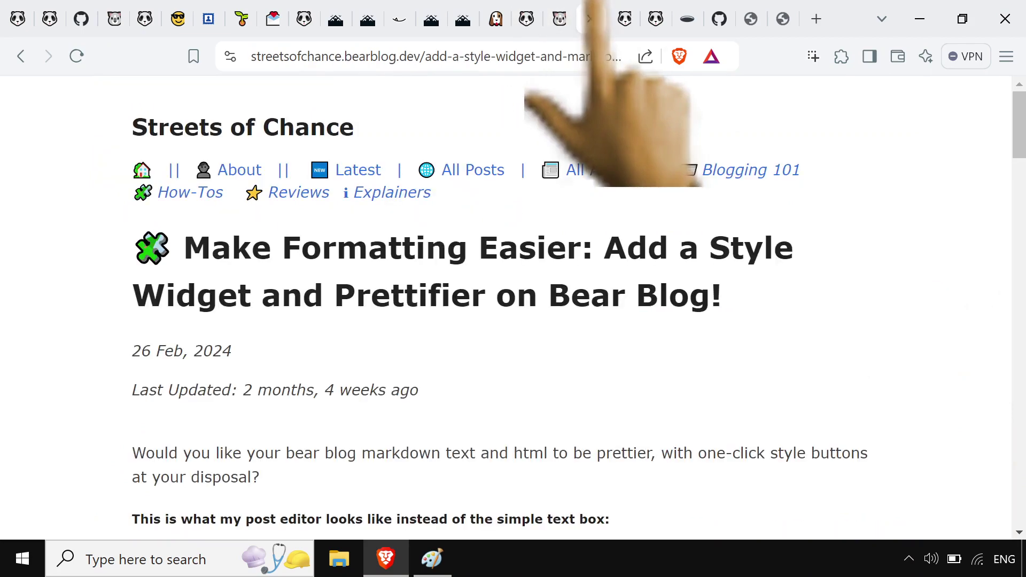
{"action": "scroll", "coordinate": [1021, 134], "scroll_direction": "down", "scroll_amount": 3}
{"action": "scroll", "coordinate": [989, 267], "scroll_direction": "down", "scroll_amount": 12}
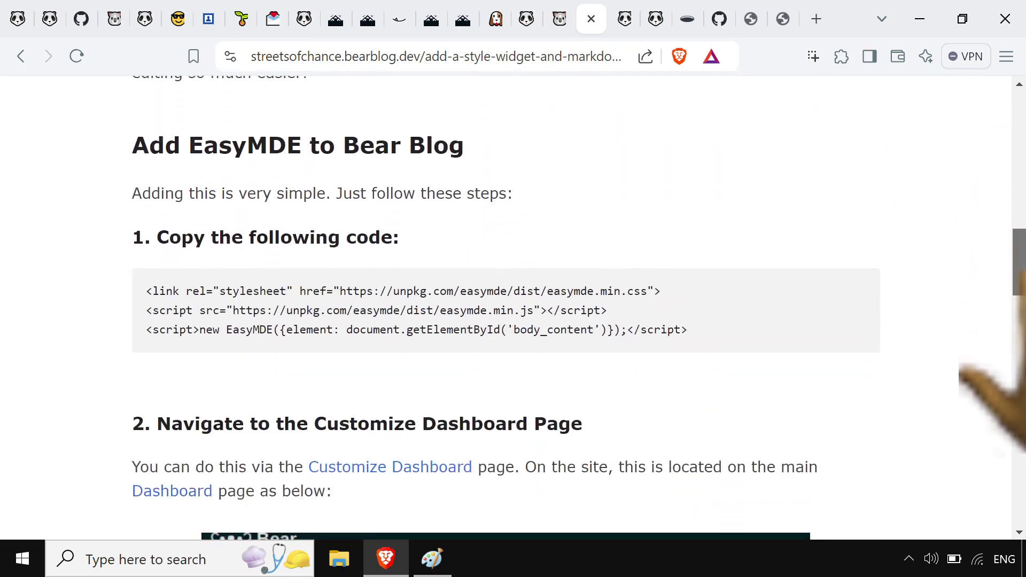
{"action": "left_click_drag", "start_coordinate": [755, 297], "coordinate": [108, 242]}
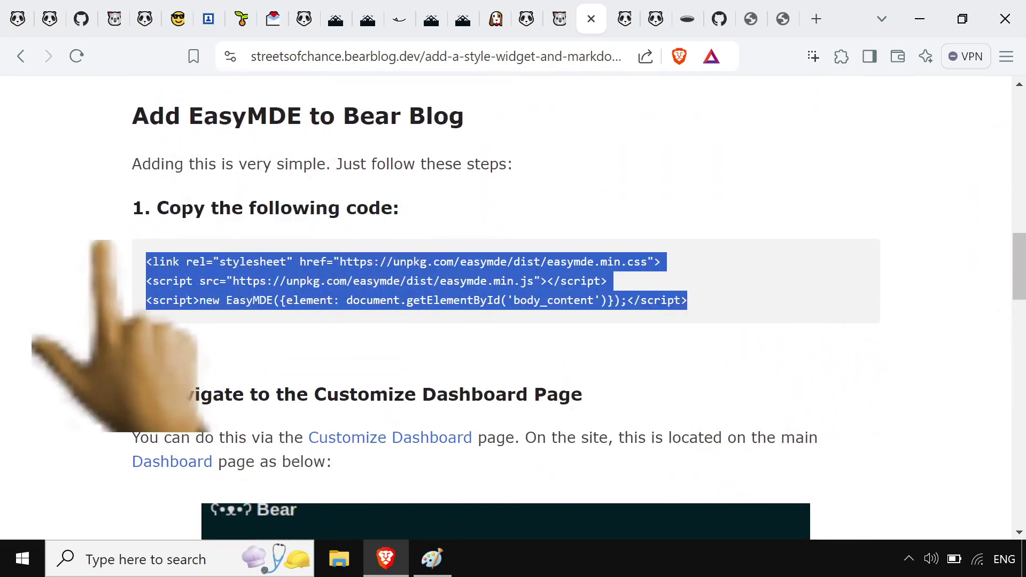
{"action": "left_click", "coordinate": [101, 242]}
- Go to the Bear Blog home page and open the account dashboard
{"action": "left_click", "coordinate": [526, 18]}
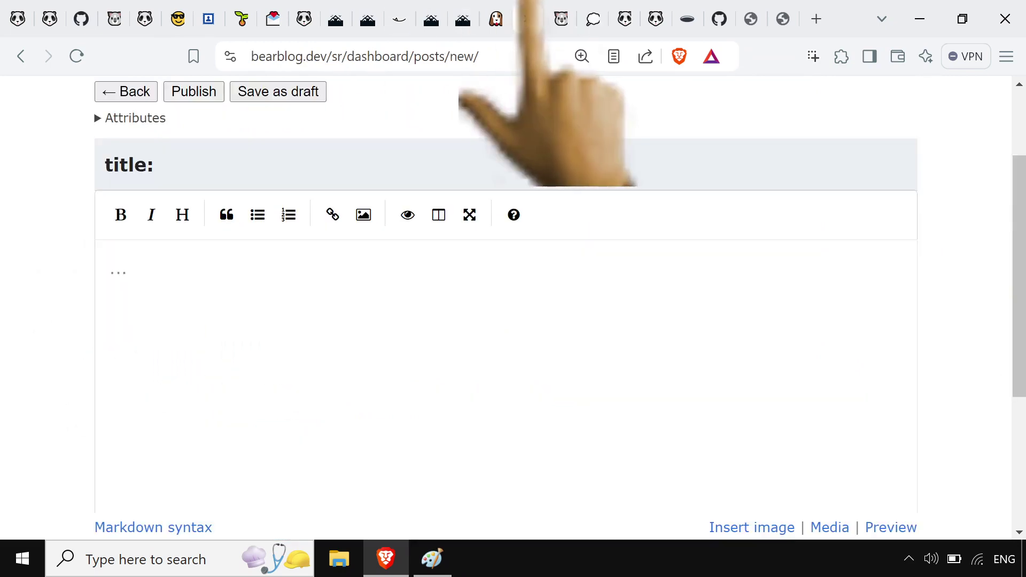
{"action": "scroll", "coordinate": [986, 257], "scroll_direction": "up", "scroll_amount": 3}
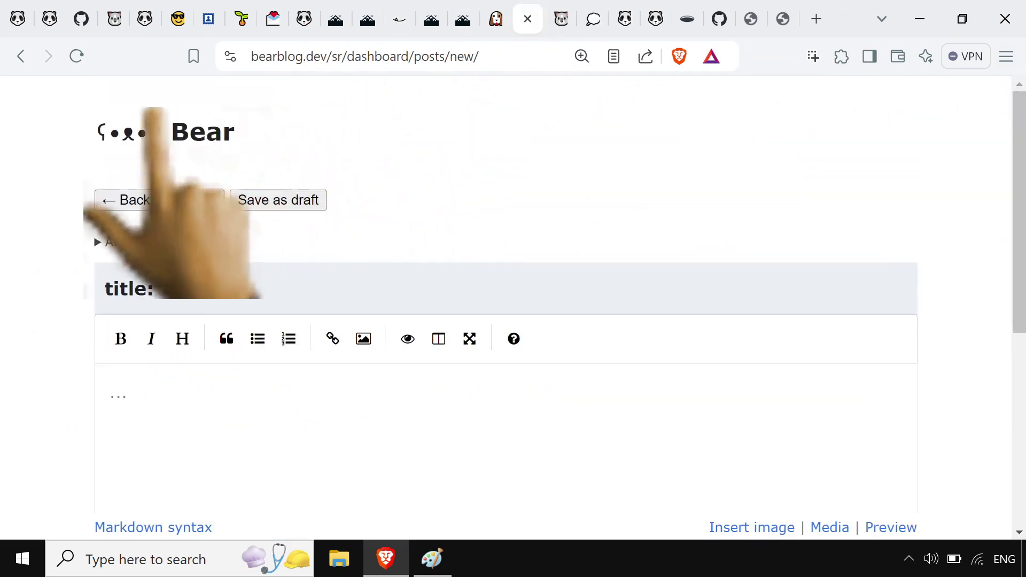
{"action": "left_click", "coordinate": [155, 110]}
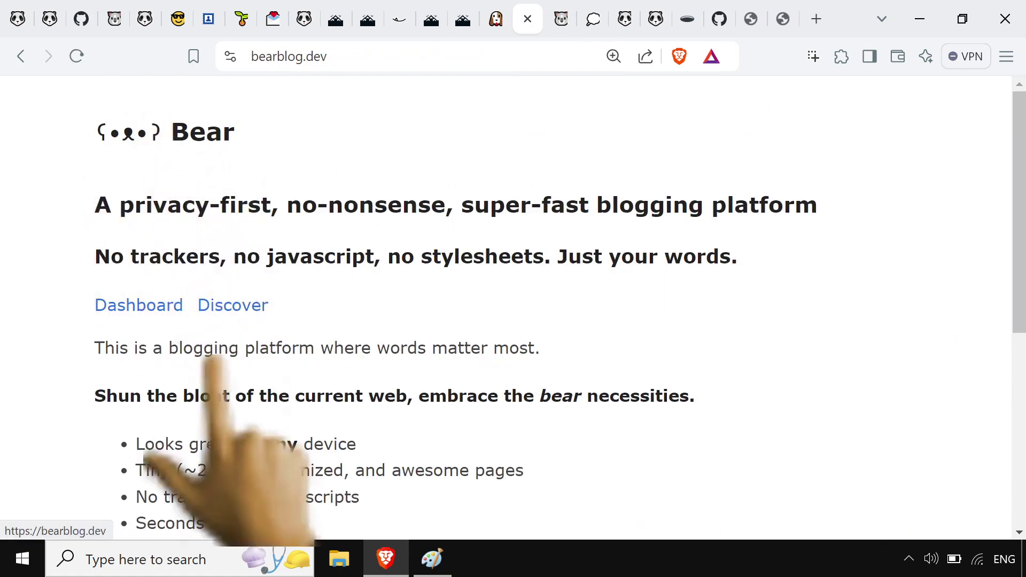
{"action": "left_click", "coordinate": [160, 304]}
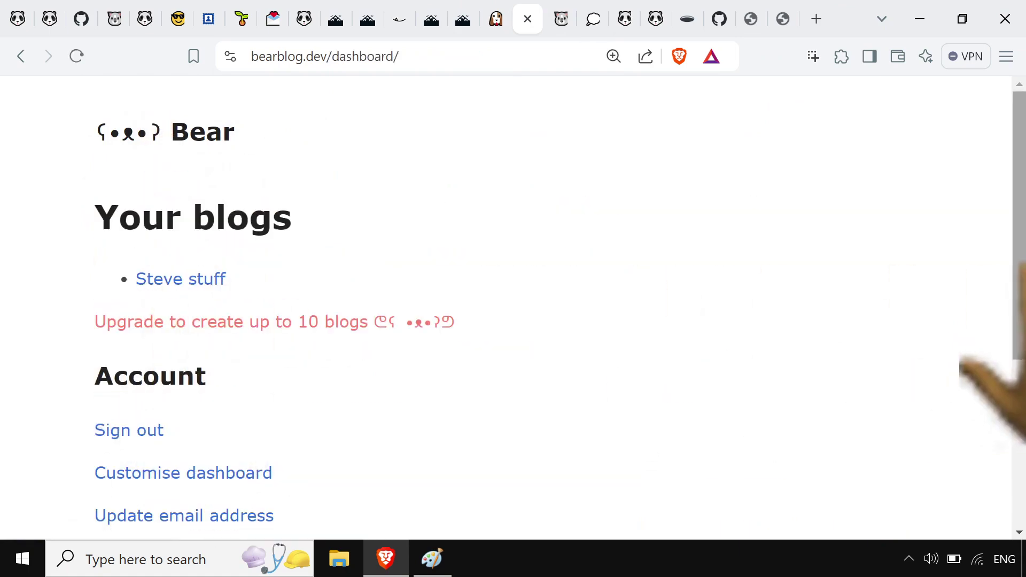
- Select the EasyMDE stylesheet and script code in the Customise dashboard footer content
{"action": "scroll", "coordinate": [1007, 357], "scroll_direction": "down", "scroll_amount": 4}
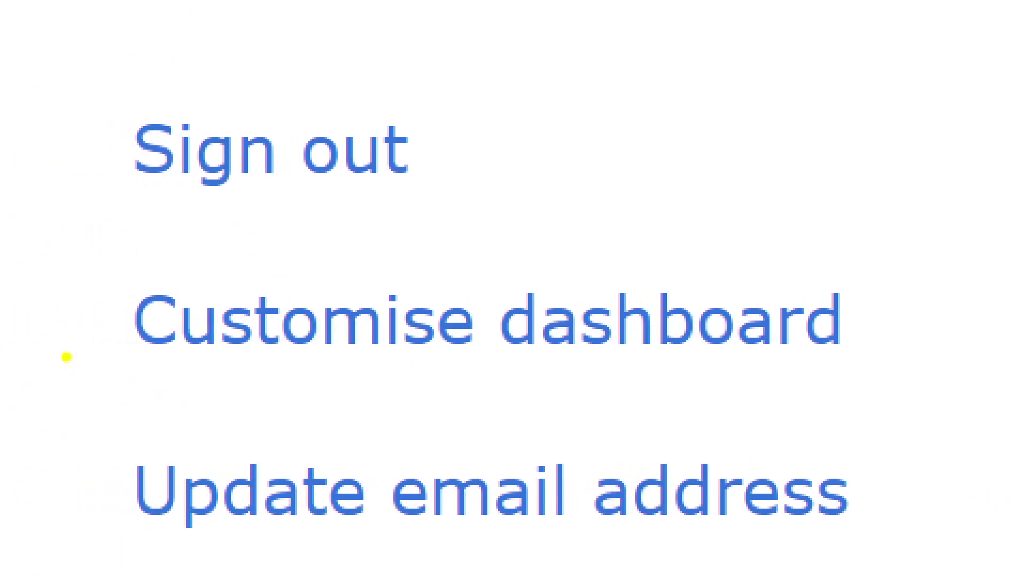
{"action": "left_click_drag", "start_coordinate": [56, 357], "coordinate": [1023, 519]}
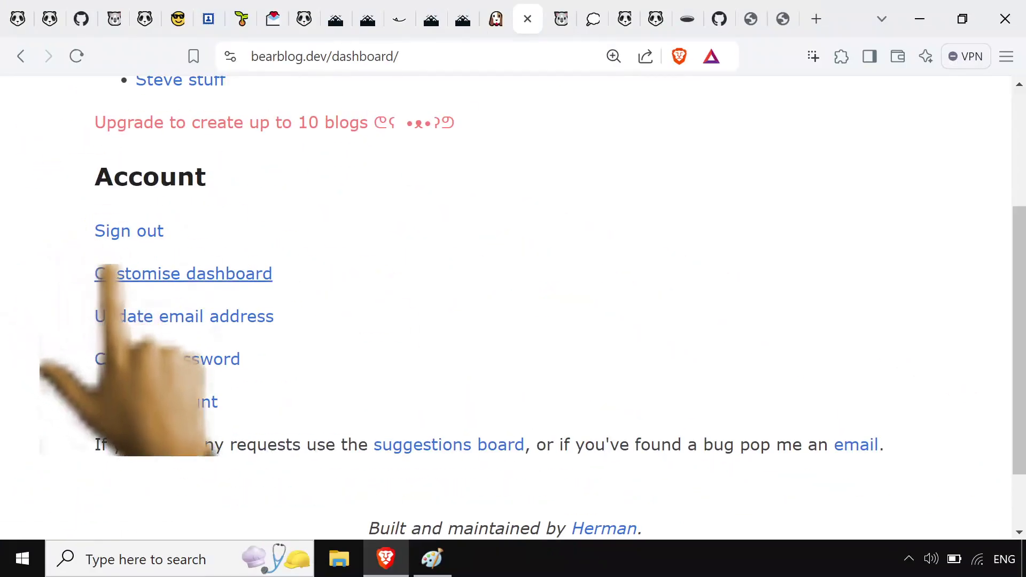
{"action": "scroll", "coordinate": [428, 374], "scroll_direction": "down", "scroll_amount": 6}
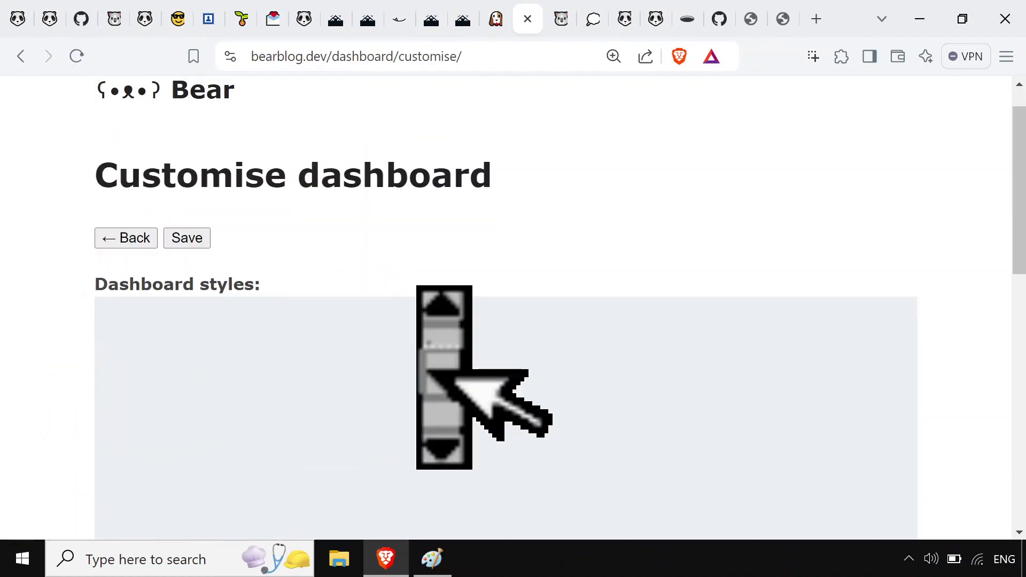
{"action": "scroll", "coordinate": [428, 373], "scroll_direction": "down", "scroll_amount": 5}
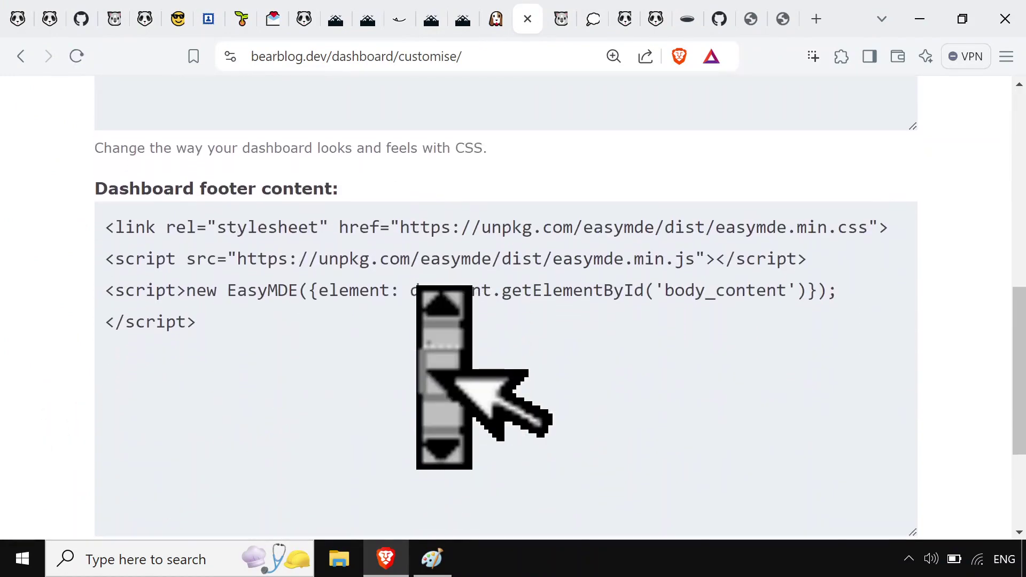
{"action": "left_click_drag", "start_coordinate": [197, 312], "coordinate": [106, 213]}
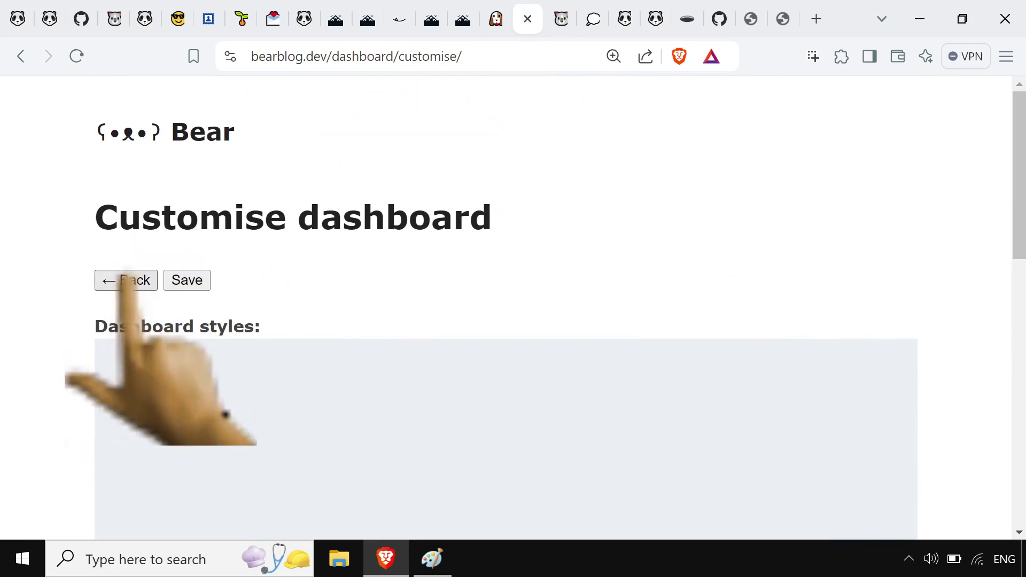
- In the Home page editor, cycle the first line through heading levels back to plain text
{"action": "left_click", "coordinate": [126, 280]}
{"action": "left_click", "coordinate": [160, 279]}
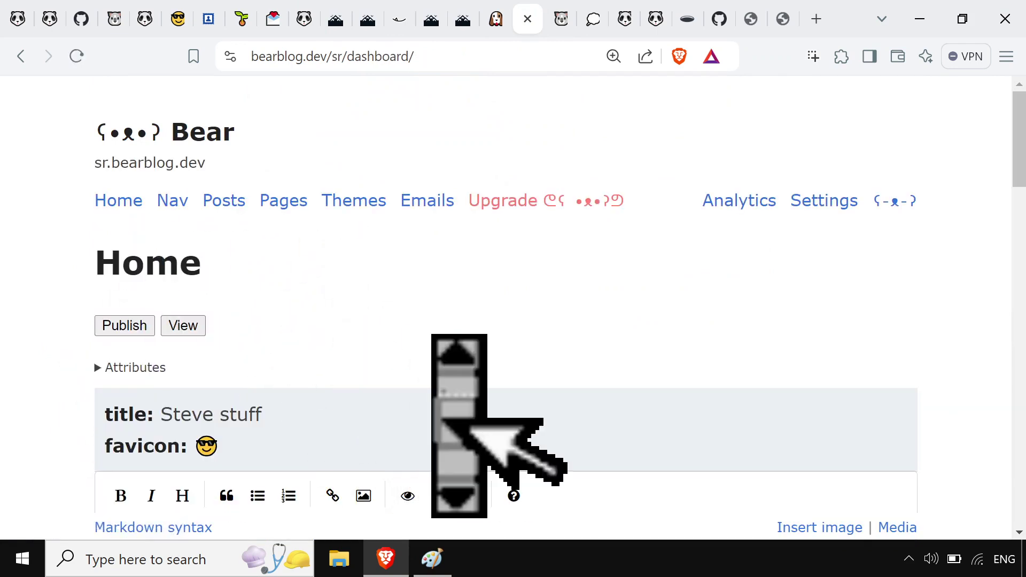
{"action": "scroll", "coordinate": [443, 422], "scroll_direction": "down", "scroll_amount": 4}
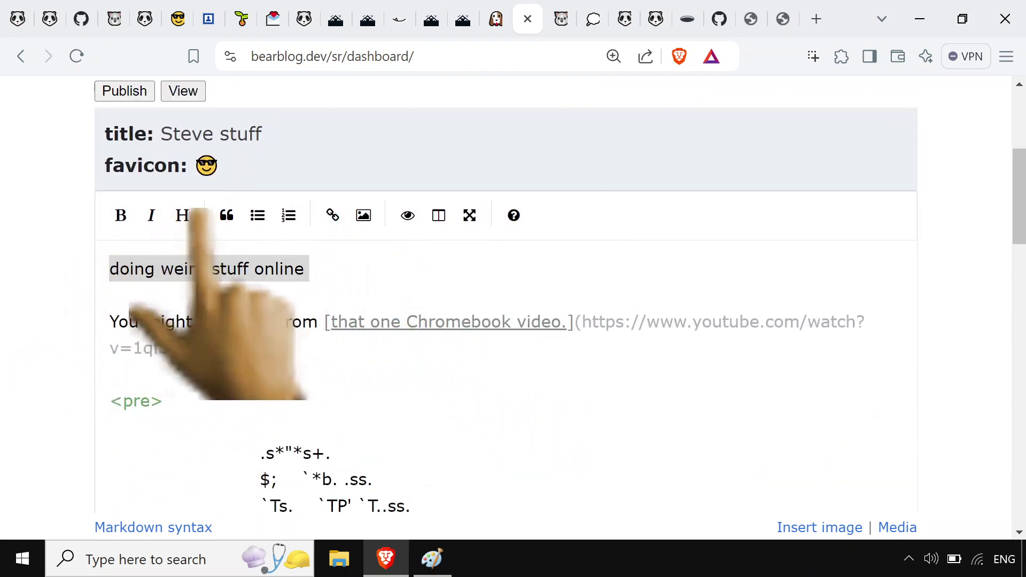
{"action": "left_click", "coordinate": [184, 216]}
{"action": "double_click", "coordinate": [184, 215]}
{"action": "left_click", "coordinate": [183, 215]}
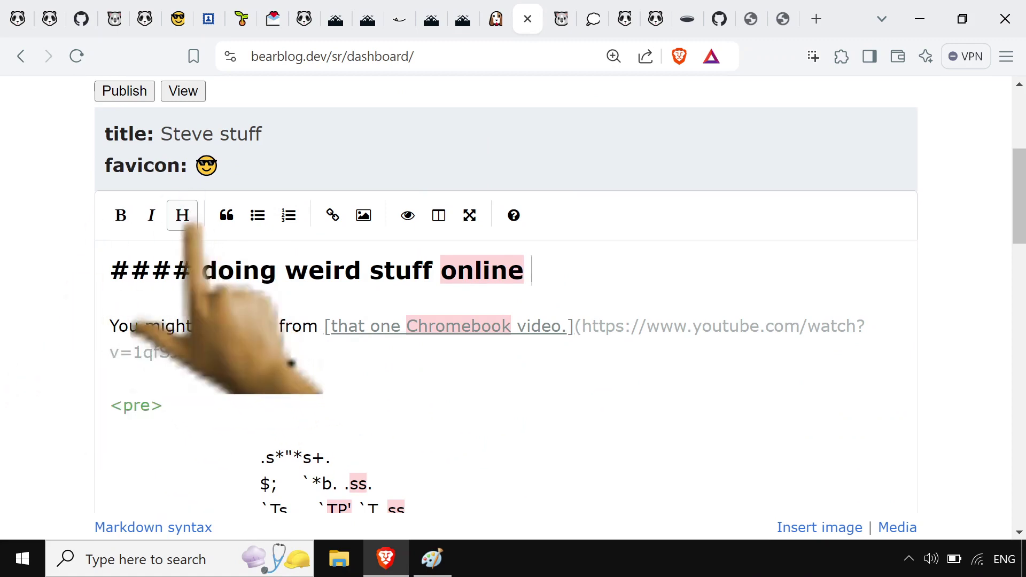
{"action": "left_click", "coordinate": [182, 215]}
{"action": "left_click", "coordinate": [183, 215]}
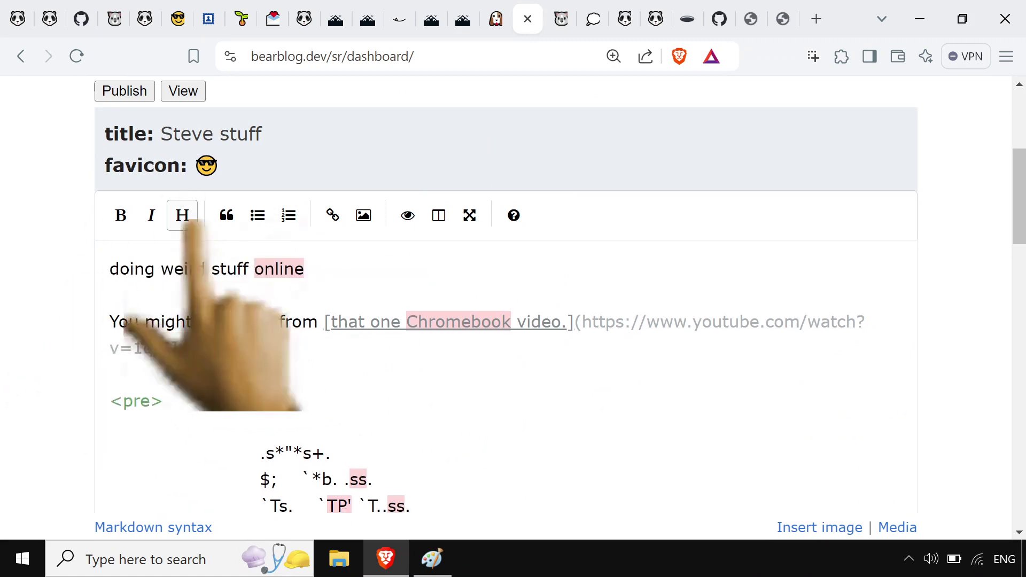
- Turn the Home page's first line into a Markdown link and edit its URL
{"action": "key", "text": "shift+Home"}
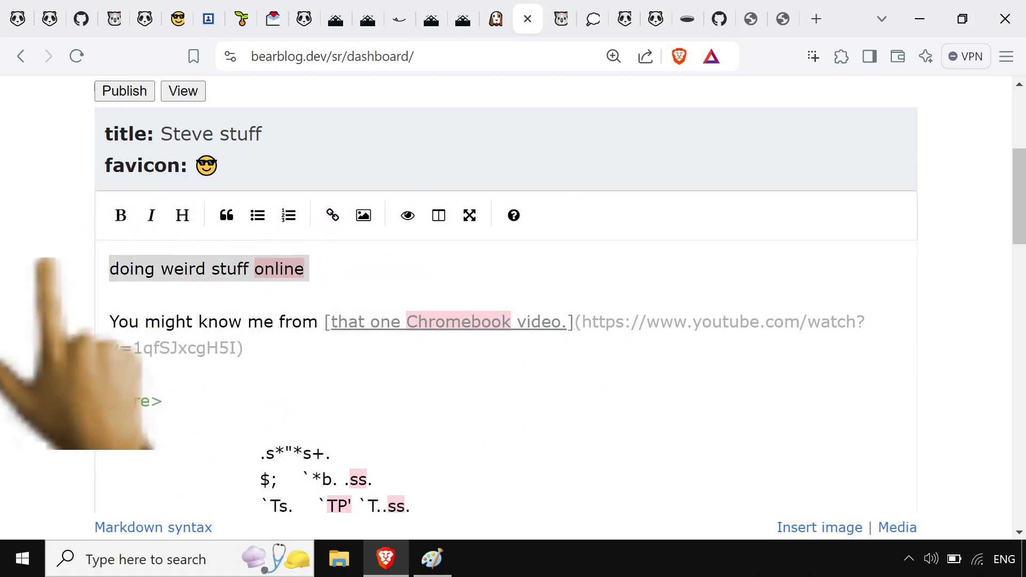
{"action": "left_click", "coordinate": [332, 216]}
{"action": "left_click", "coordinate": [352, 268]}
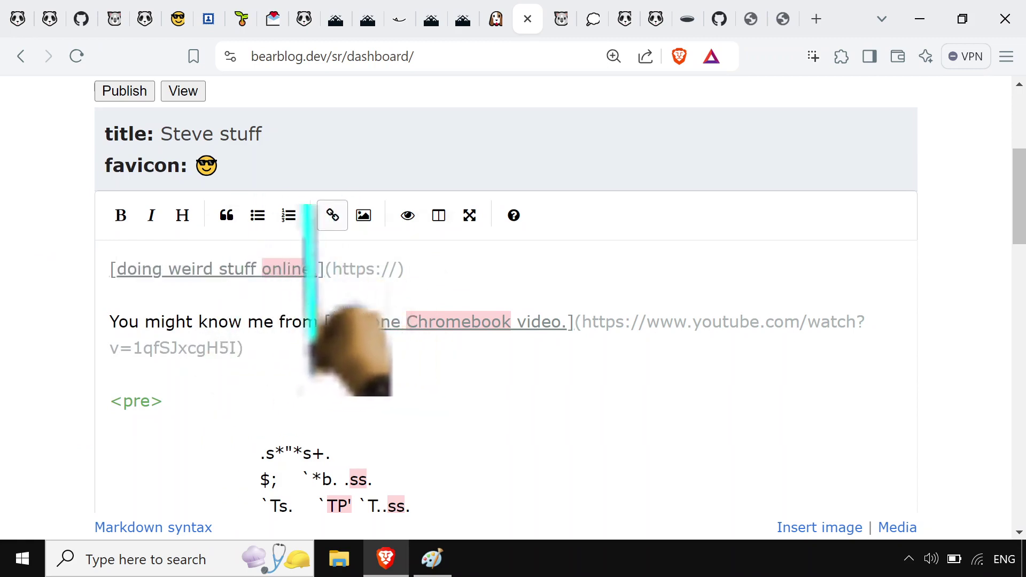
{"action": "left_click", "coordinate": [302, 268]}
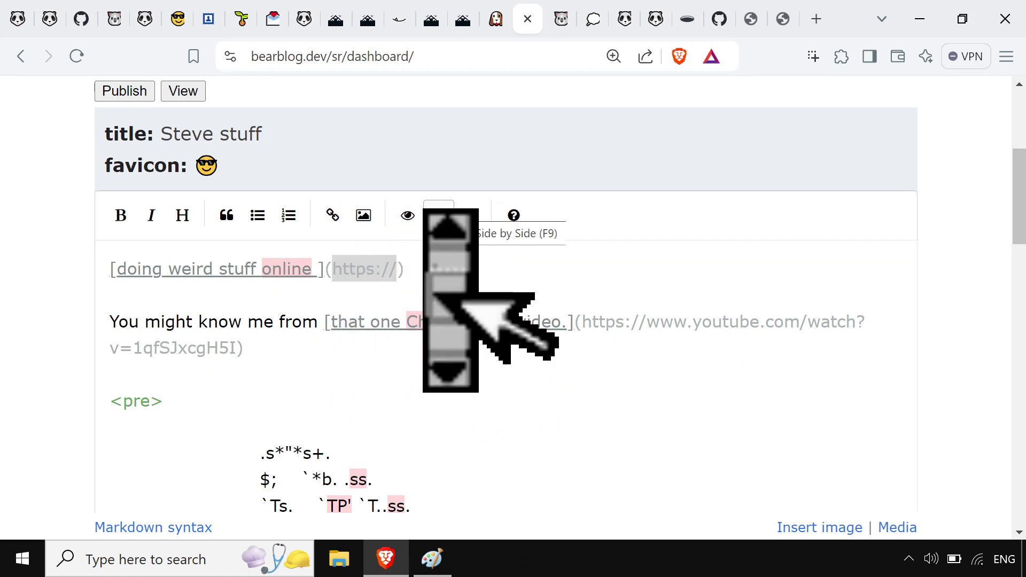
{"action": "scroll", "coordinate": [431, 221], "scroll_direction": "up", "scroll_amount": 5}
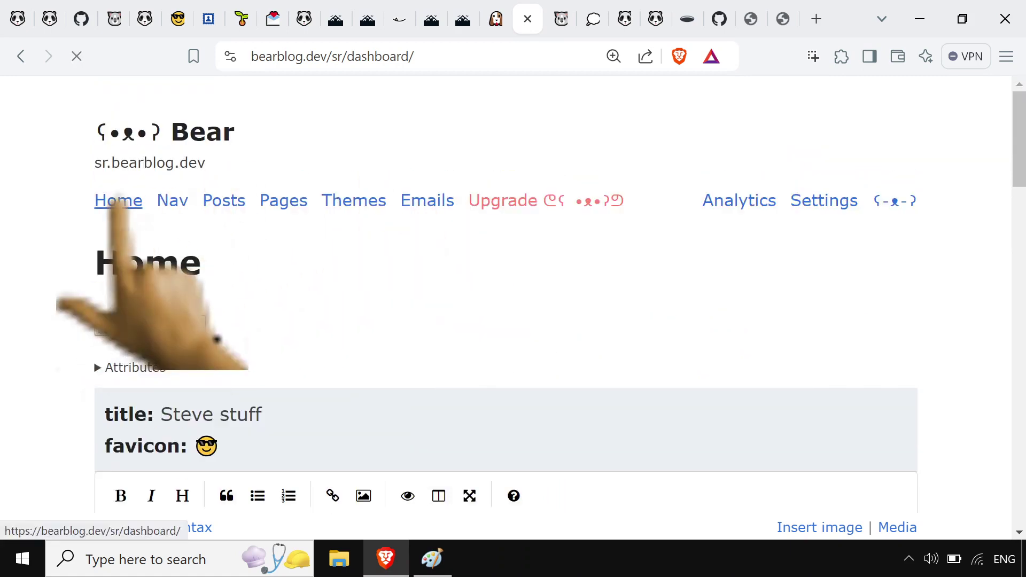
- Flip through the Webrings, Markdown cheatsheet, fido link checker, dashboard editor and EasyMDE guide tabs
{"action": "left_click", "coordinate": [686, 19]}
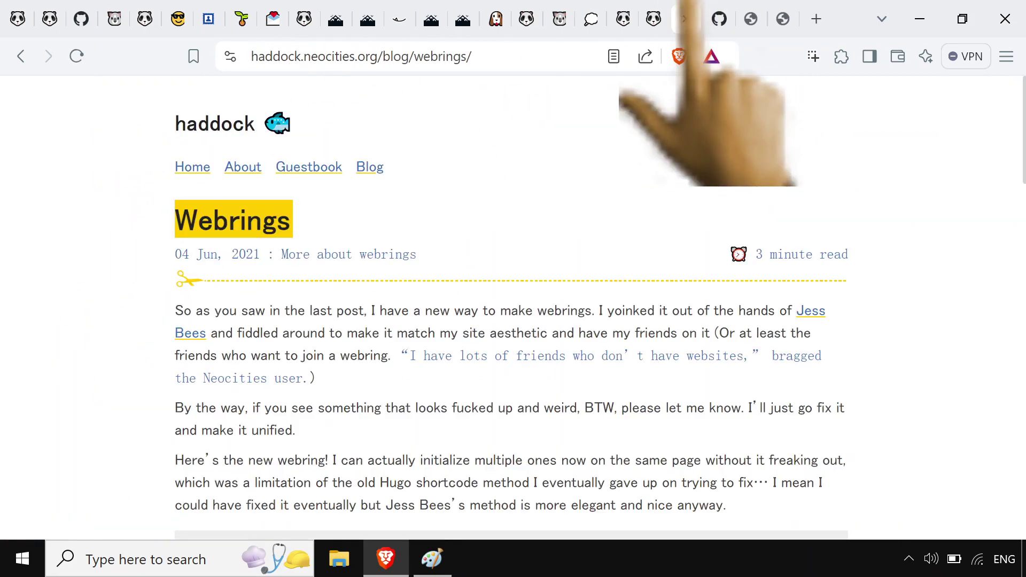
{"action": "left_click", "coordinate": [558, 16]}
{"action": "left_click", "coordinate": [495, 18]}
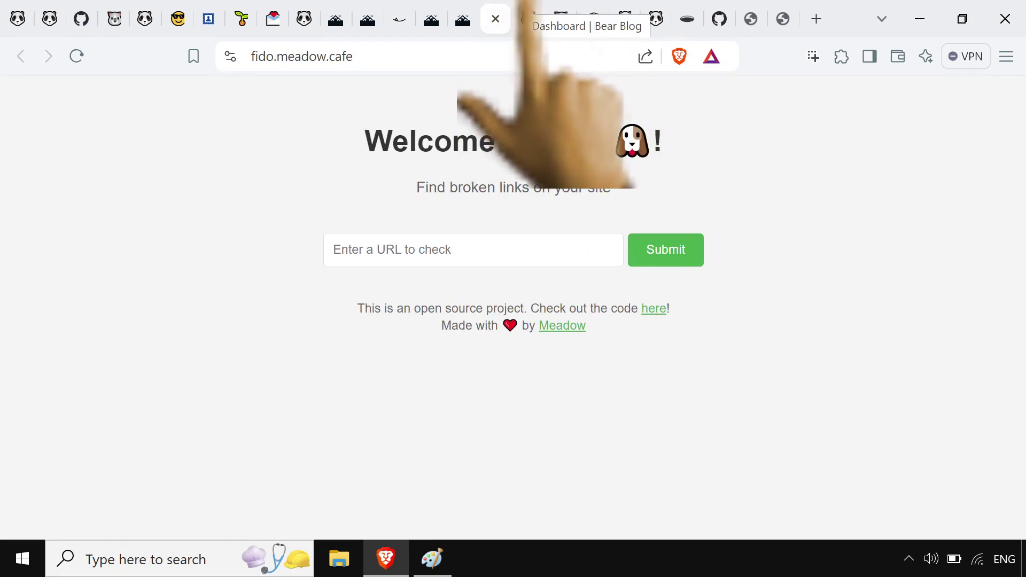
{"action": "left_click", "coordinate": [527, 16]}
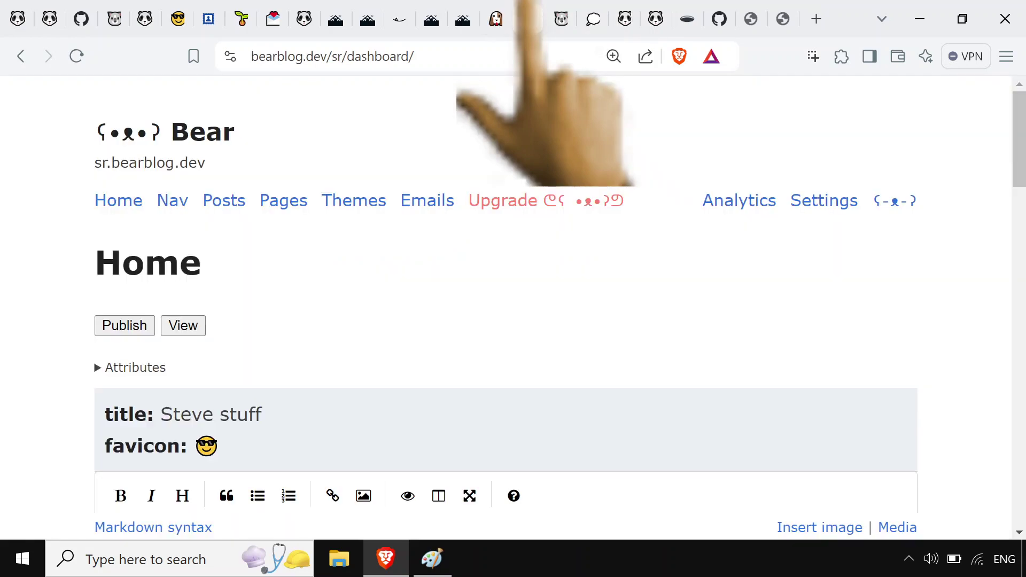
{"action": "left_click", "coordinate": [560, 16]}
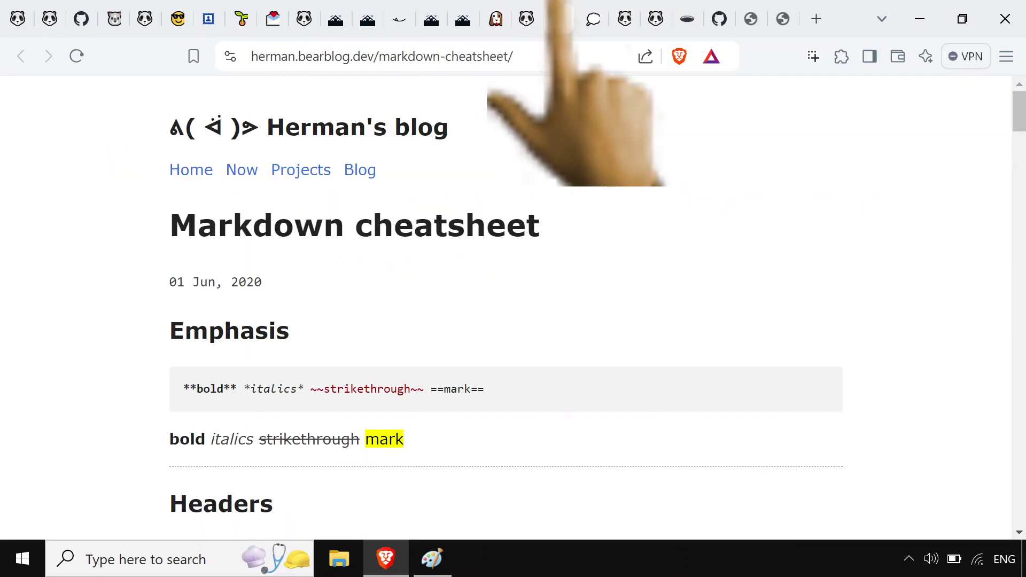
{"action": "left_click", "coordinate": [595, 16]}
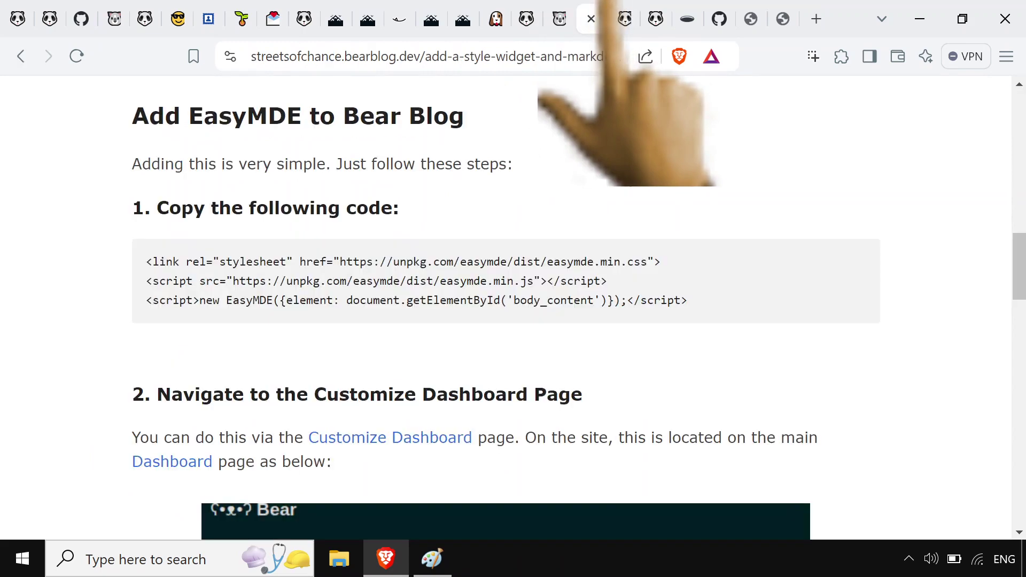
- Bring up docs.bearblog.dev and scroll its Useful links list, from 'Migrating to Bear' to 'Roadmap'
{"action": "left_click", "coordinate": [620, 16]}
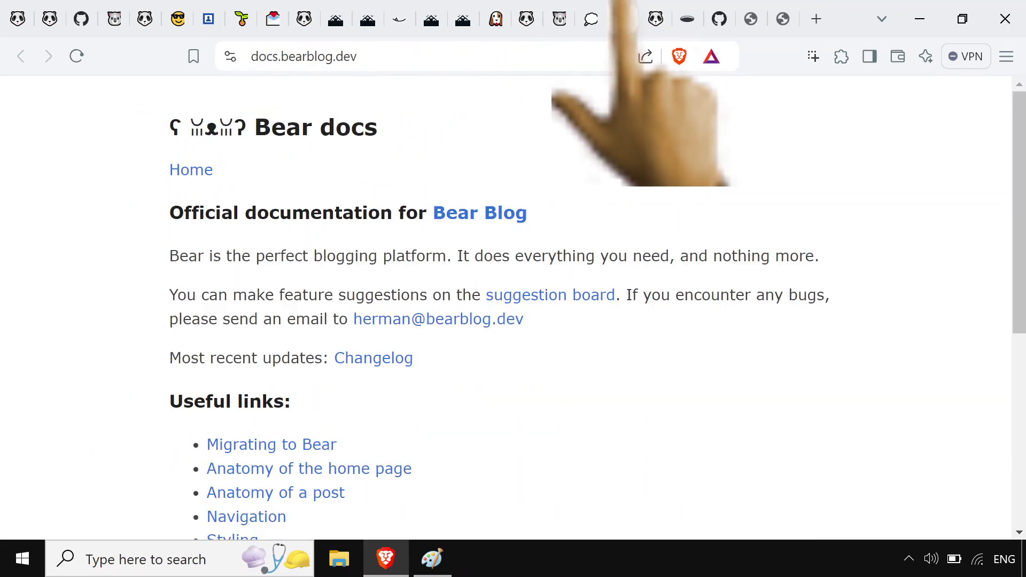
{"action": "scroll", "coordinate": [983, 374], "scroll_direction": "down", "scroll_amount": 7}
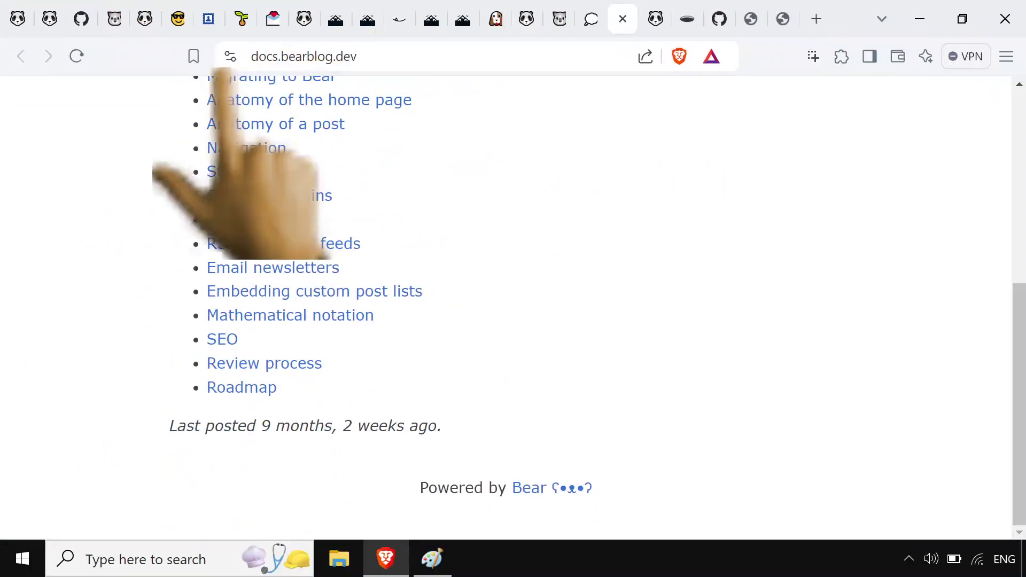
{"action": "scroll", "coordinate": [409, 411], "scroll_direction": "up", "scroll_amount": 3}
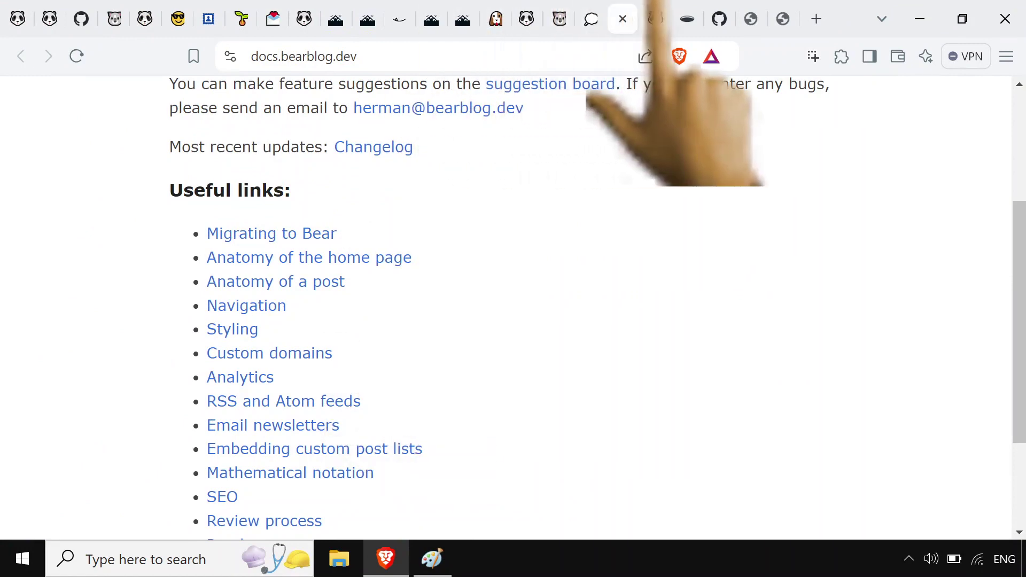
- Scroll the bearblog.dev upgrade page's perks and $6-per-month pricing, then go to the haddock Webrings post
{"action": "left_click", "coordinate": [655, 19]}
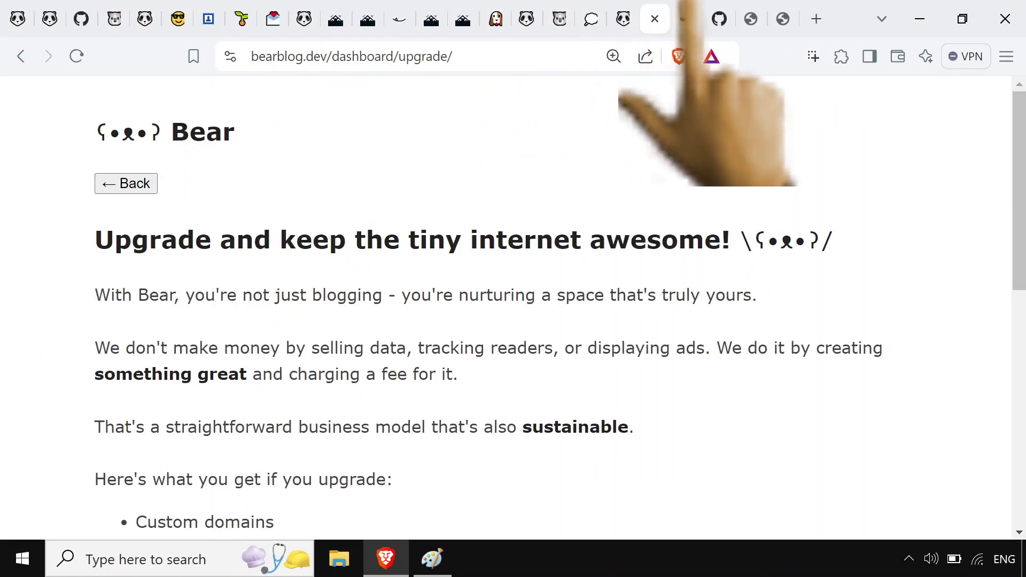
{"action": "left_click_drag", "start_coordinate": [962, 284], "coordinate": [962, 488]}
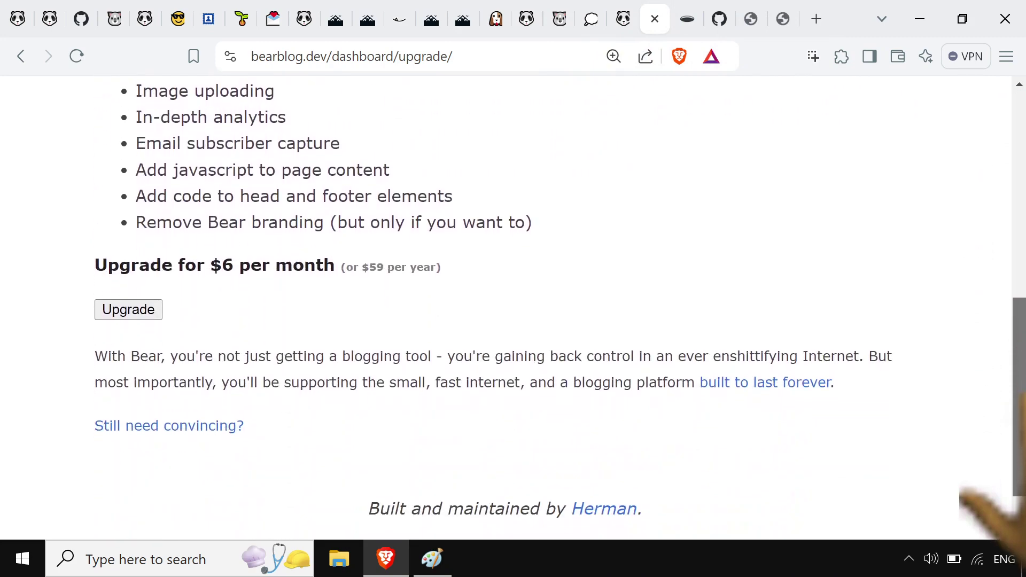
{"action": "scroll", "coordinate": [534, 308], "scroll_direction": "up", "scroll_amount": 1}
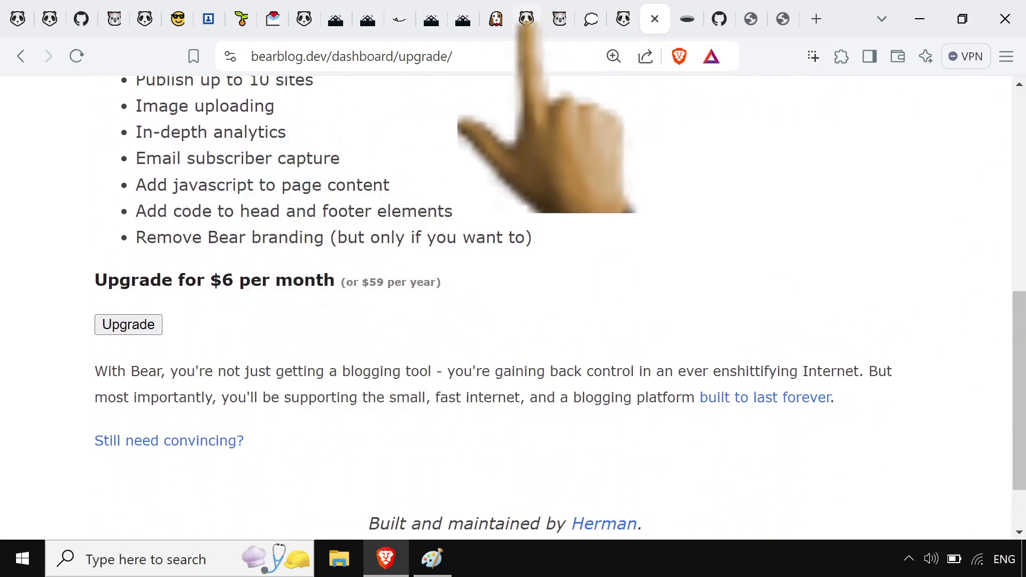
{"action": "scroll", "coordinate": [534, 307], "scroll_direction": "up", "scroll_amount": 5}
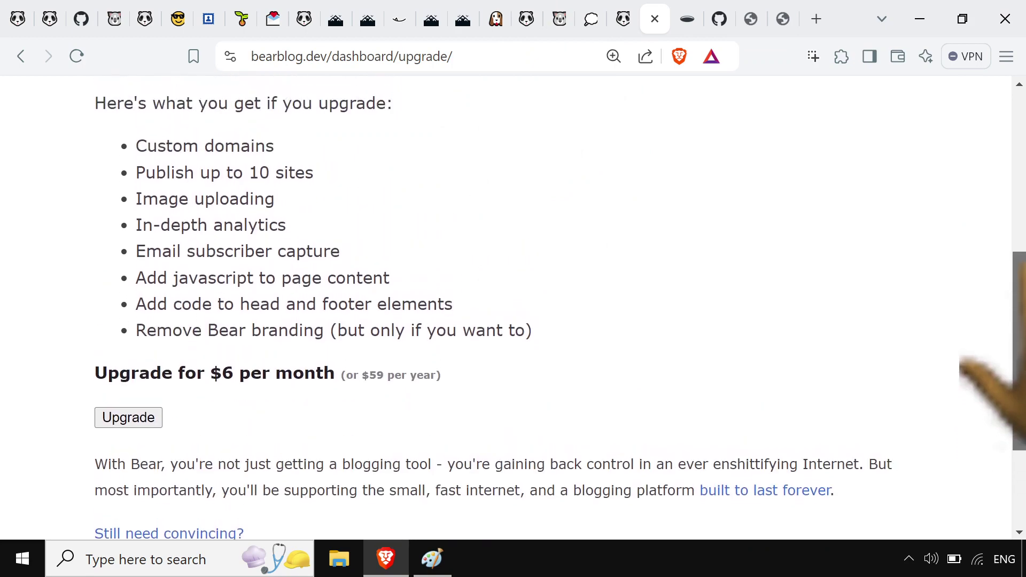
{"action": "scroll", "coordinate": [535, 307], "scroll_direction": "up", "scroll_amount": 1}
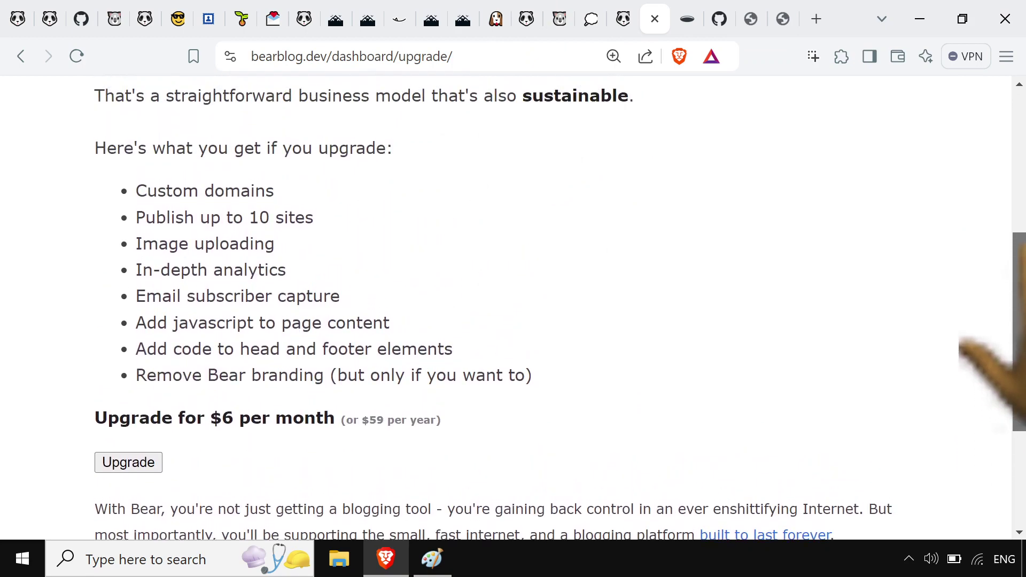
{"action": "scroll", "coordinate": [534, 307], "scroll_direction": "up", "scroll_amount": 8}
{"action": "scroll", "coordinate": [961, 251], "scroll_direction": "up", "scroll_amount": 3}
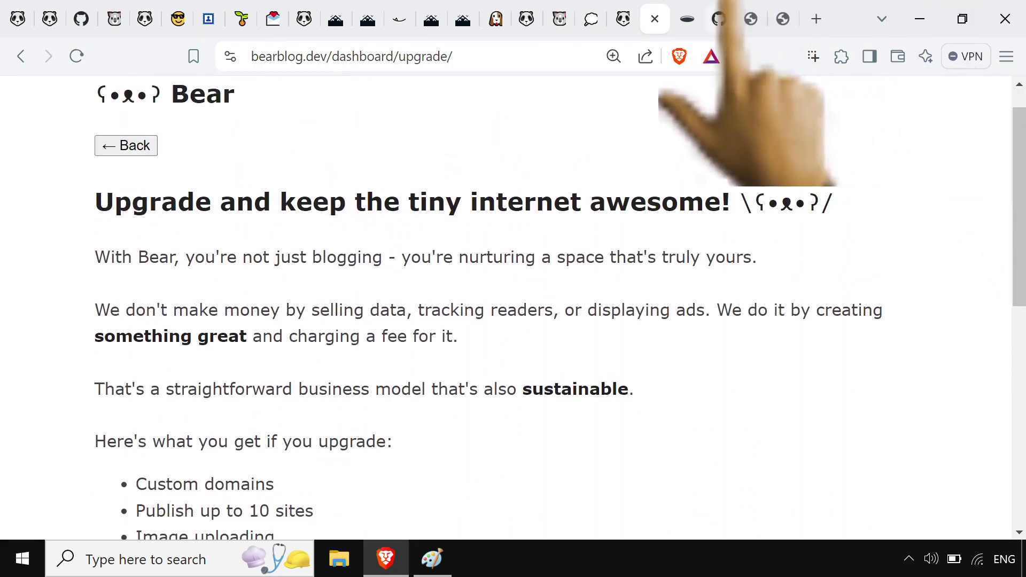
{"action": "left_click", "coordinate": [689, 19]}
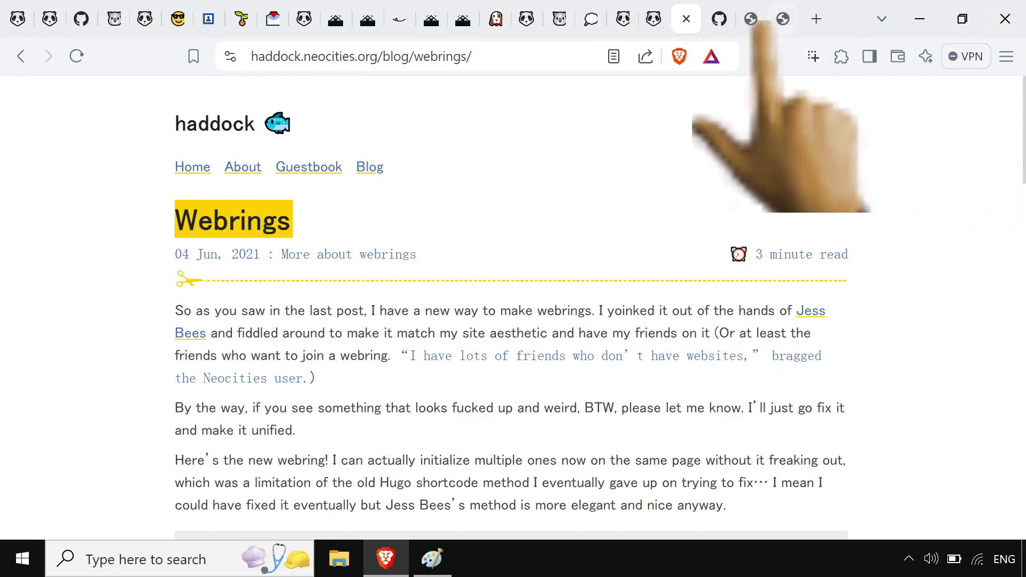
- Scroll the hugo-bearblog README, flip between the bearblog.dev and Webrings tabs, then view thumbnail41.png
{"action": "left_click", "coordinate": [719, 19]}
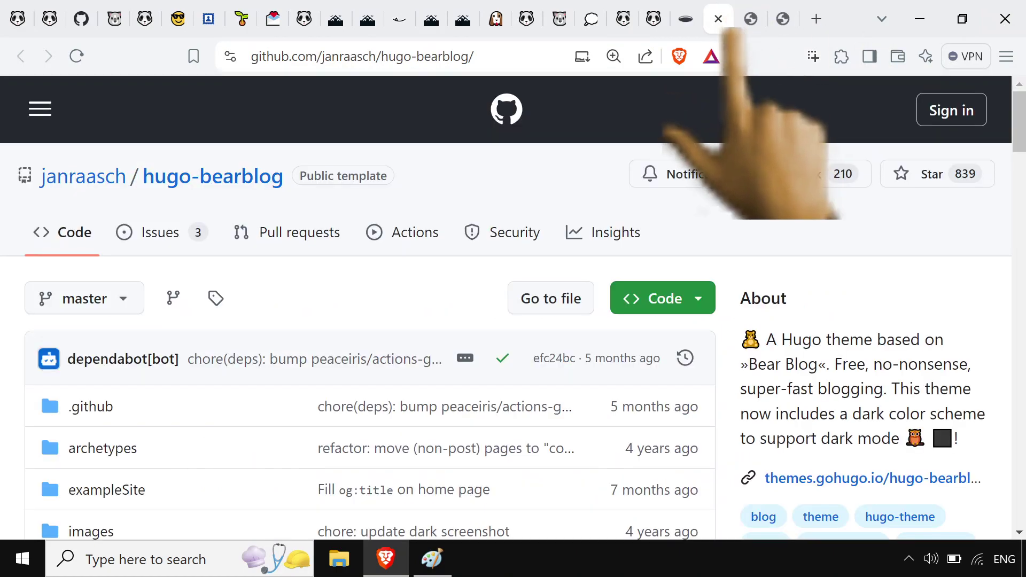
{"action": "scroll", "coordinate": [1004, 342], "scroll_direction": "down", "scroll_amount": 10}
{"action": "scroll", "coordinate": [1004, 342], "scroll_direction": "up", "scroll_amount": 2}
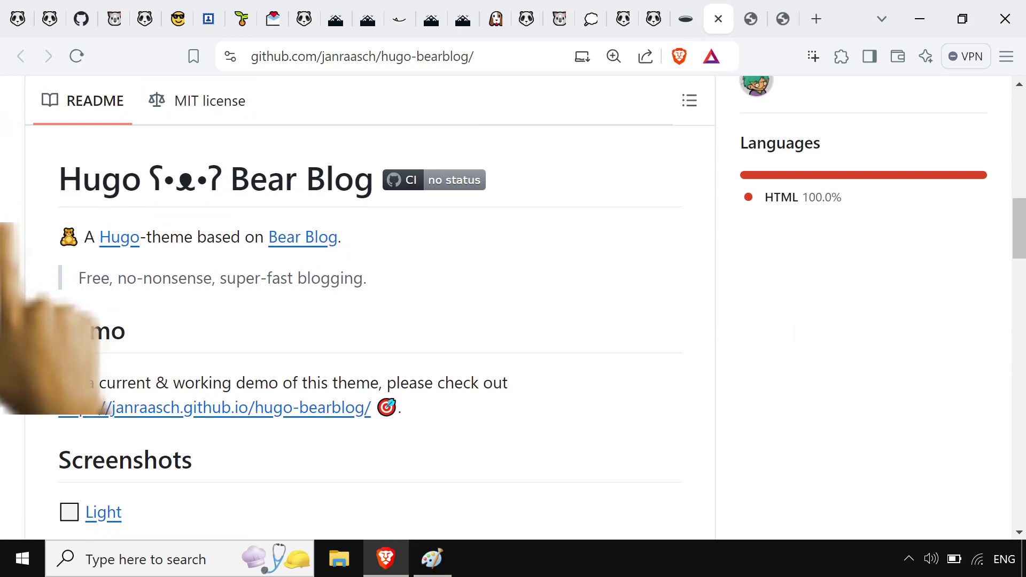
{"action": "left_click", "coordinate": [17, 19]}
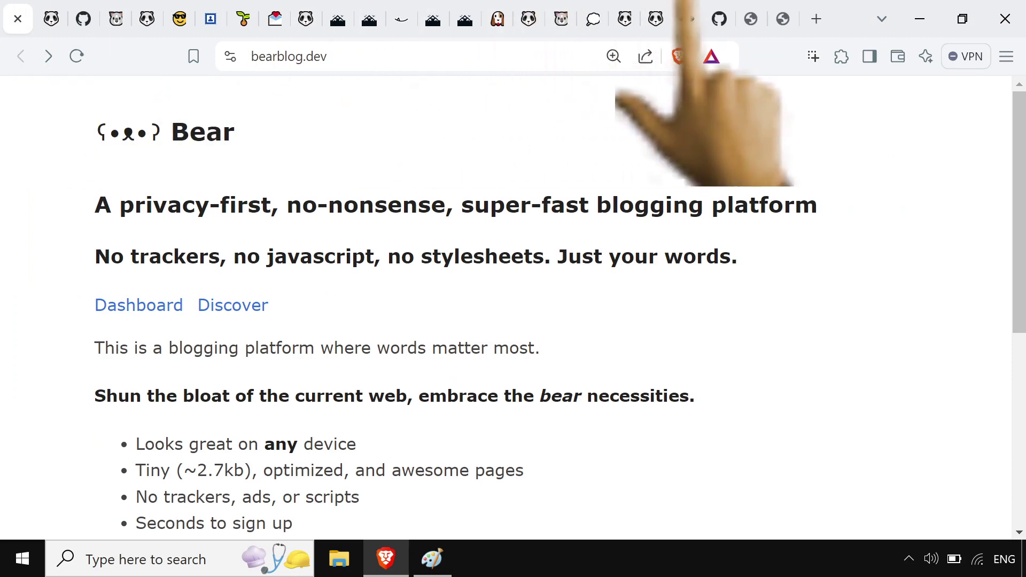
{"action": "left_click", "coordinate": [687, 19]}
{"action": "left_click", "coordinate": [719, 19]}
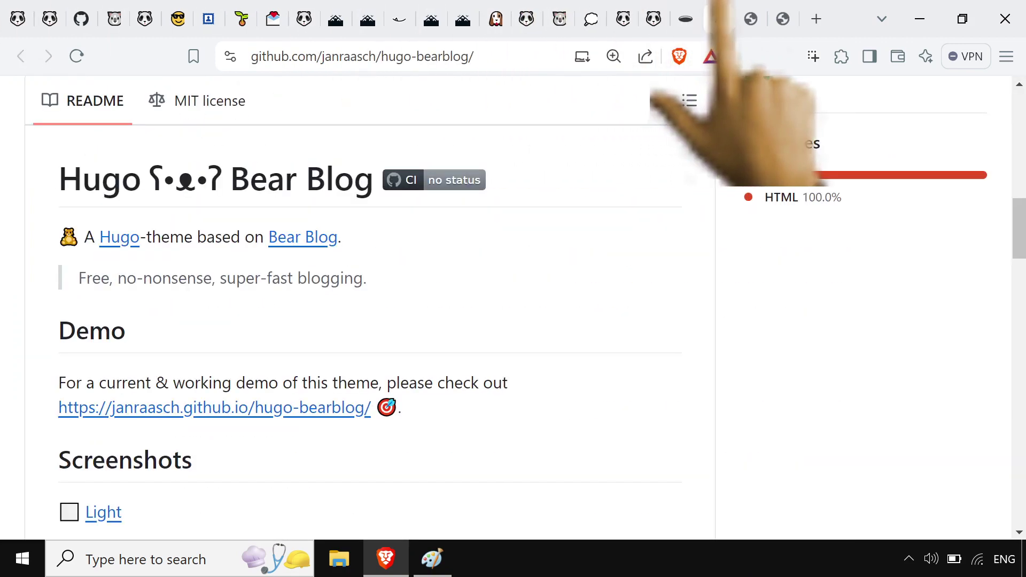
{"action": "left_click", "coordinate": [749, 19]}
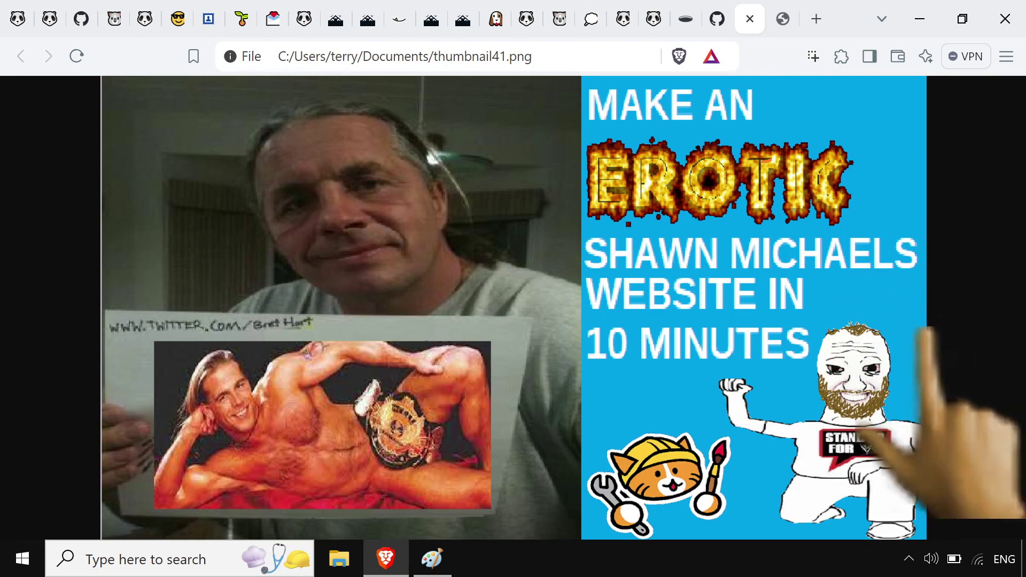
- Zoom the thumbnail in and out, skim the kwab.neocities.org post, then return to sr.bearblog.dev
{"action": "left_click", "coordinate": [368, 360]}
{"action": "left_click", "coordinate": [368, 360]}
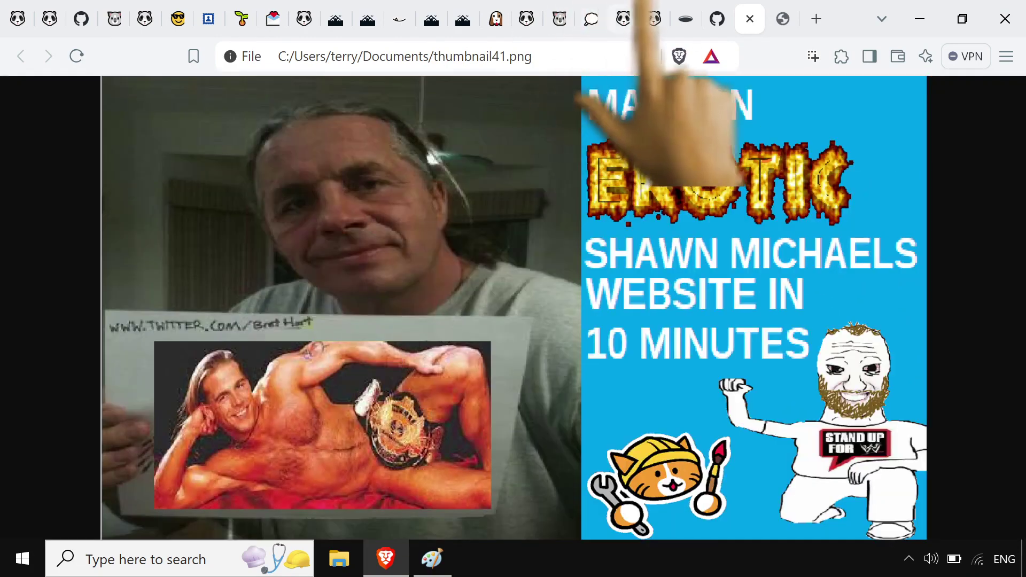
{"action": "key", "text": "ctrl+Tab"}
{"action": "scroll", "coordinate": [962, 248], "scroll_direction": "down", "scroll_amount": 15}
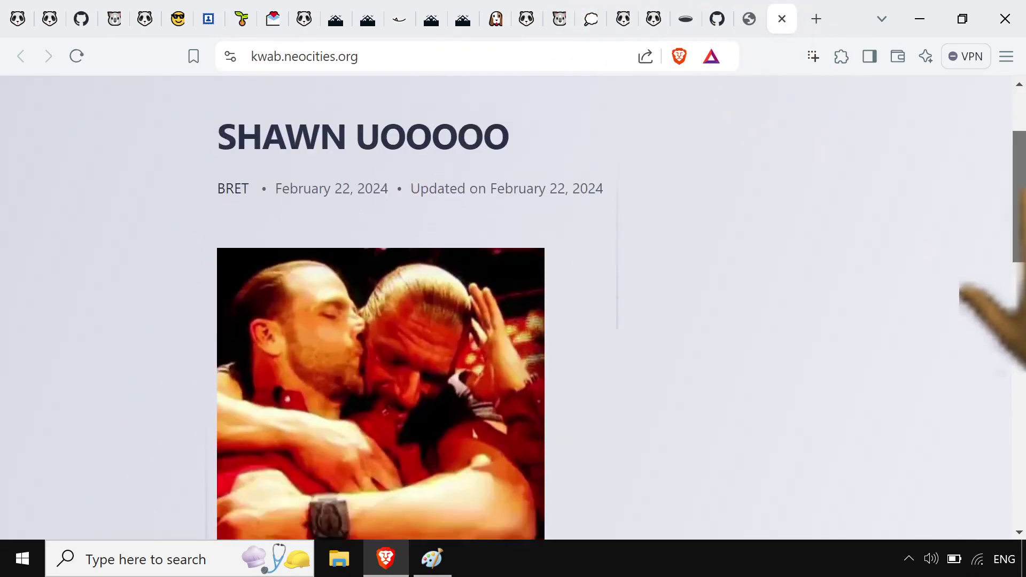
{"action": "scroll", "coordinate": [505, 304], "scroll_direction": "down", "scroll_amount": 4}
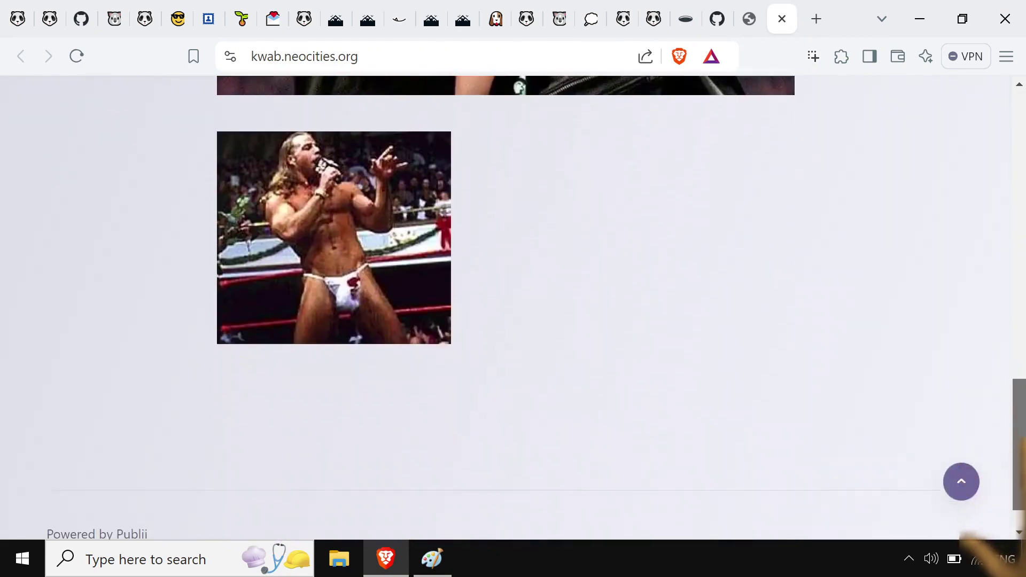
{"action": "left_click", "coordinate": [961, 482]}
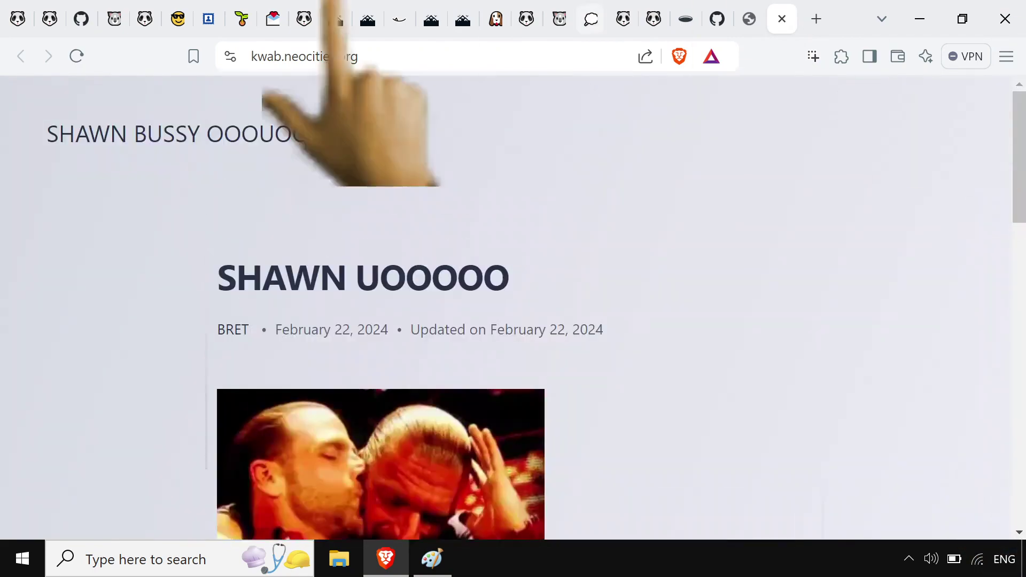
{"action": "left_click", "coordinate": [182, 17]}
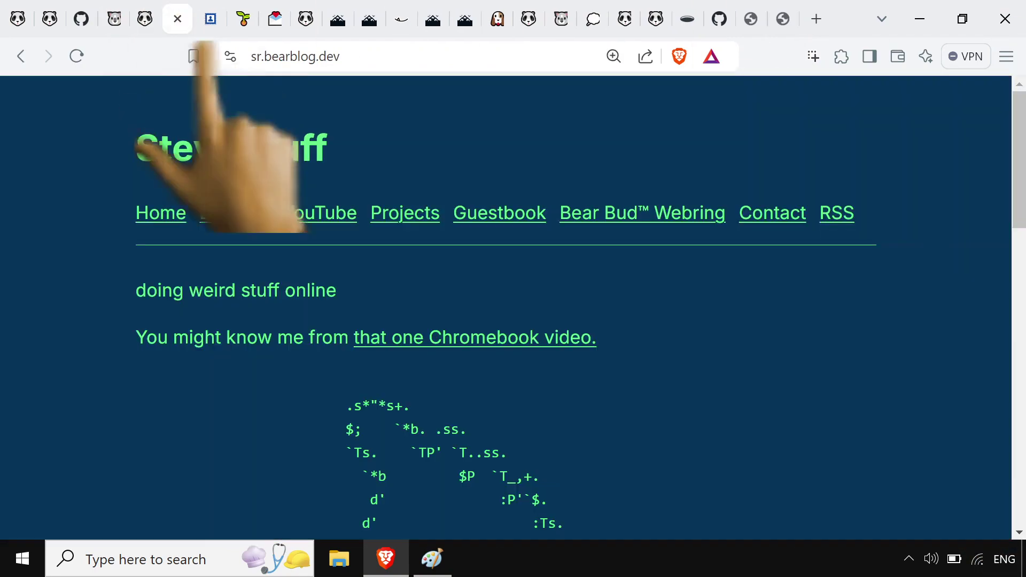